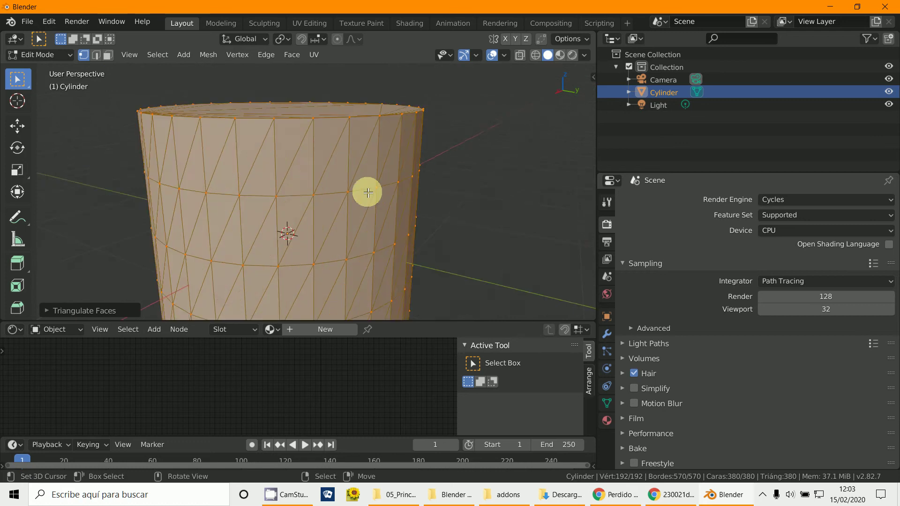
# Examine the triangulated cylinder mesh from the side and from above
pyautogui.moveTo(365, 191); pyautogui.dragTo(360, 195, button='middle')
pyautogui.scroll(-5, 360, 195)
pyautogui.moveTo(331, 223); pyautogui.dragTo(373, 230, button='middle')
pyautogui.scroll(-3, 358, 221)
pyautogui.scroll(4, 379, 223)
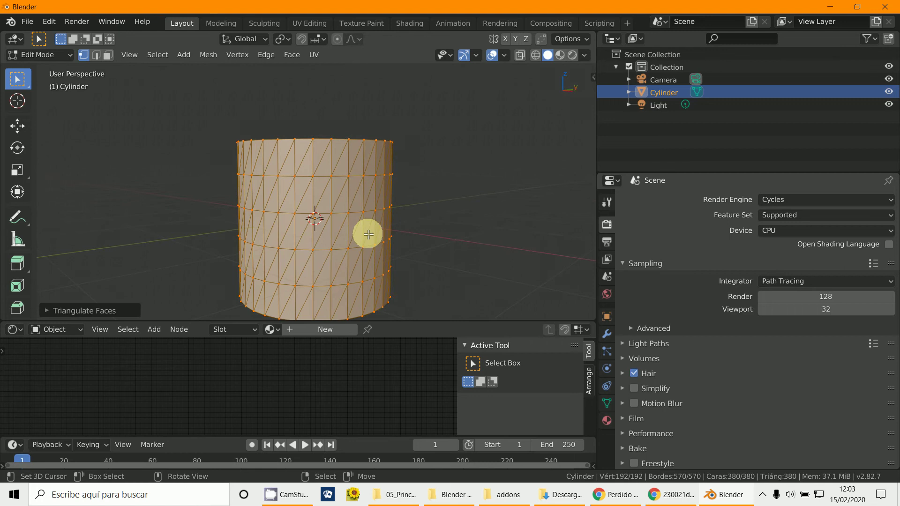
pyautogui.moveTo(361, 243); pyautogui.dragTo(353, 217, button='middle')
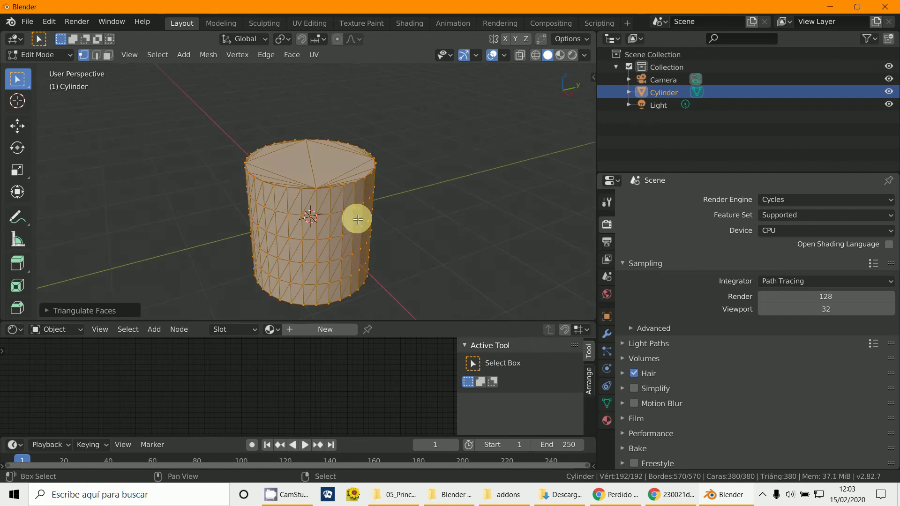
# Convert all of the cylinder's triangular faces to quads with Tris to Quads
pyautogui.click(258, 57)
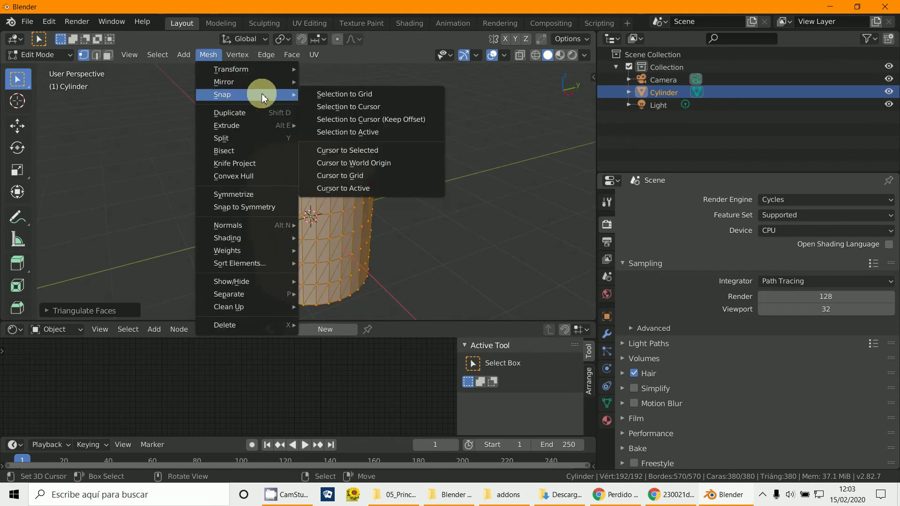
pyautogui.moveTo(287, 59)
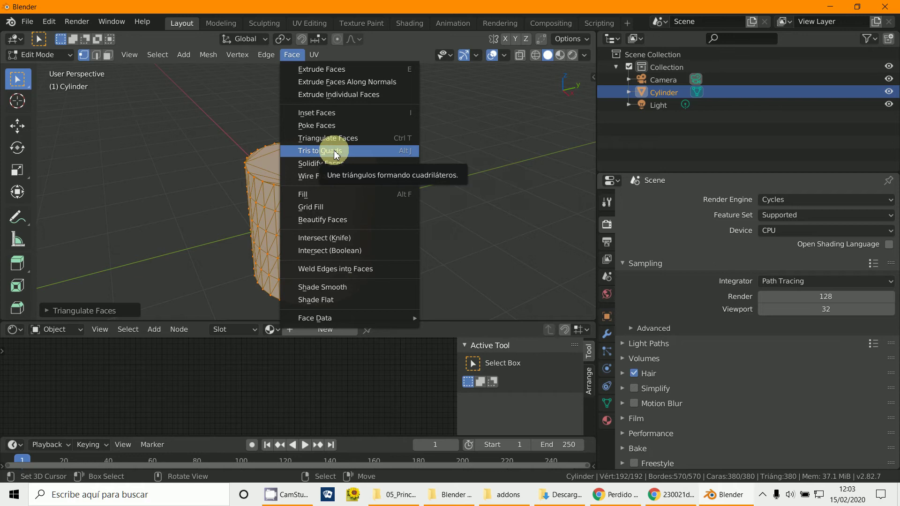
pyautogui.scroll(2, 263, 233)
pyautogui.moveTo(263, 233); pyautogui.dragTo(372, 77, button='middle')
pyautogui.scroll(-3, 243, 207)
pyautogui.scroll(3, 303, 254)
pyautogui.click(291, 55)
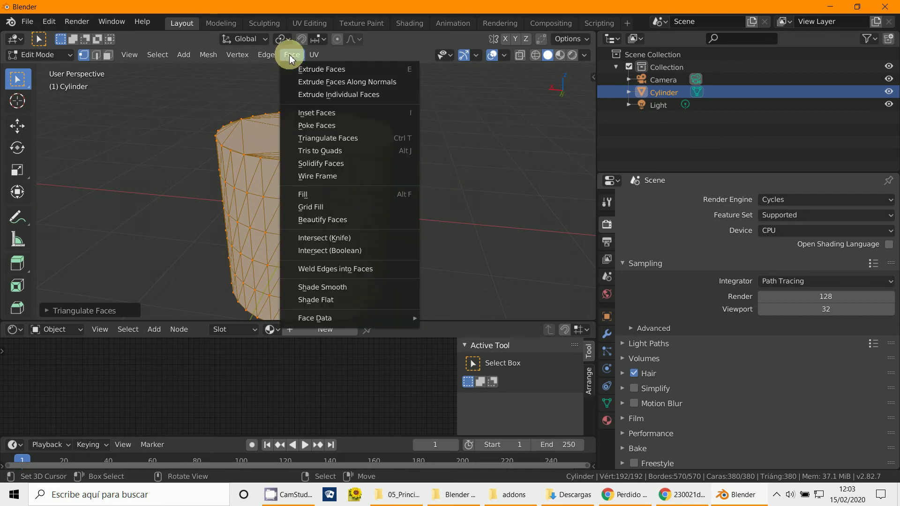
pyautogui.click(358, 154)
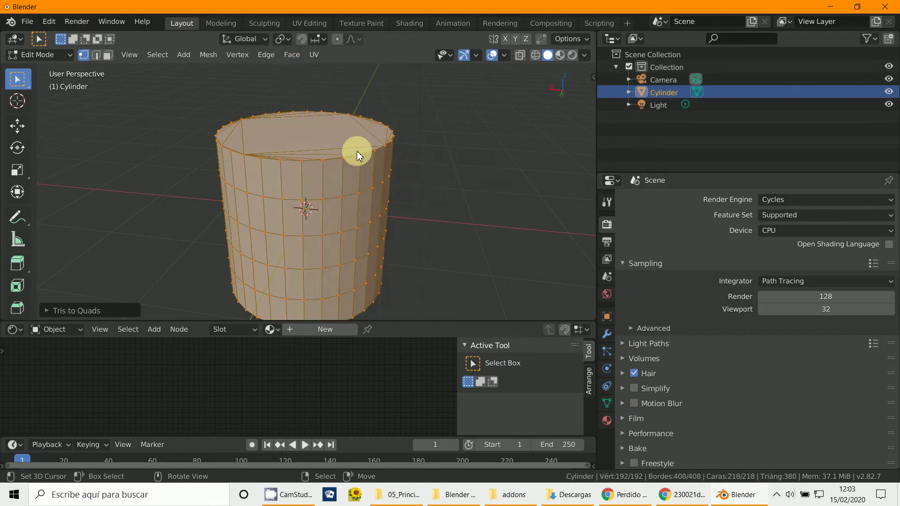
# Inspect the cylinder's top cap and sides, and undo the Tris to Quads conversion
pyautogui.moveTo(392, 187); pyautogui.dragTo(367, 209, button='middle')
pyautogui.moveTo(351, 131); pyautogui.dragTo(278, 194, button='middle')
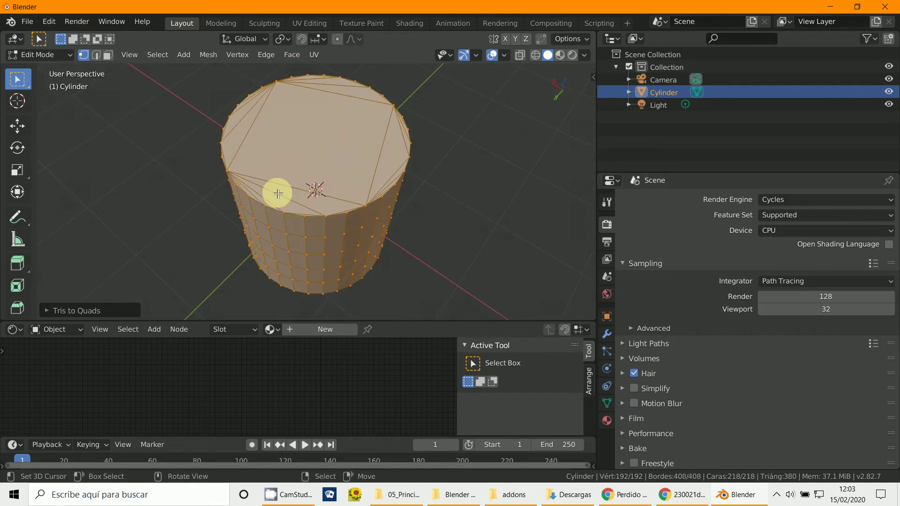
pyautogui.moveTo(377, 168)
pyautogui.mouseDown(button='middle')
pyautogui.moveTo(318, 181)
pyautogui.moveTo(294, 129)
pyautogui.moveTo(312, 89)
pyautogui.moveTo(382, 167)
pyautogui.moveTo(372, 231)
pyautogui.moveTo(339, 207)
pyautogui.moveTo(367, 177)
pyautogui.mouseUp(button='middle')
pyautogui.hotkey('ctrl', 'z')
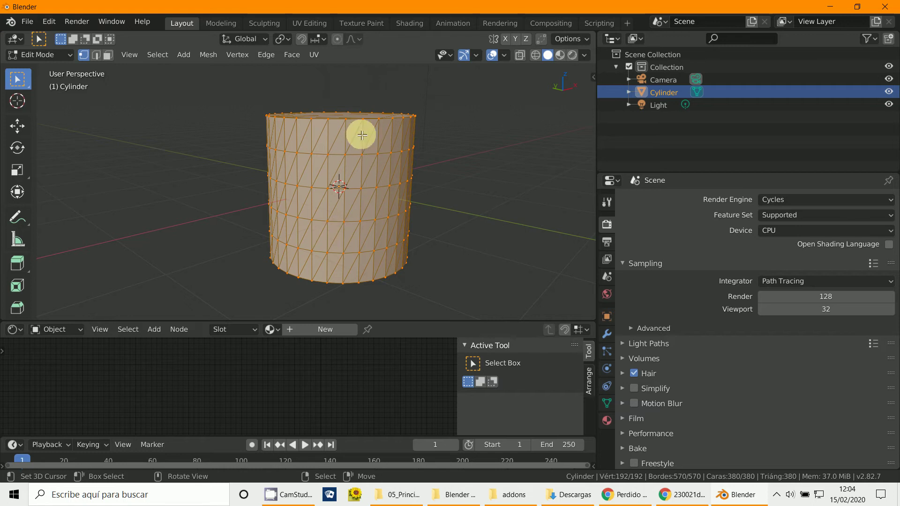
# Examine the triangle layout on the cylinder's side wall and top cap
pyautogui.scroll(2, 357, 163)
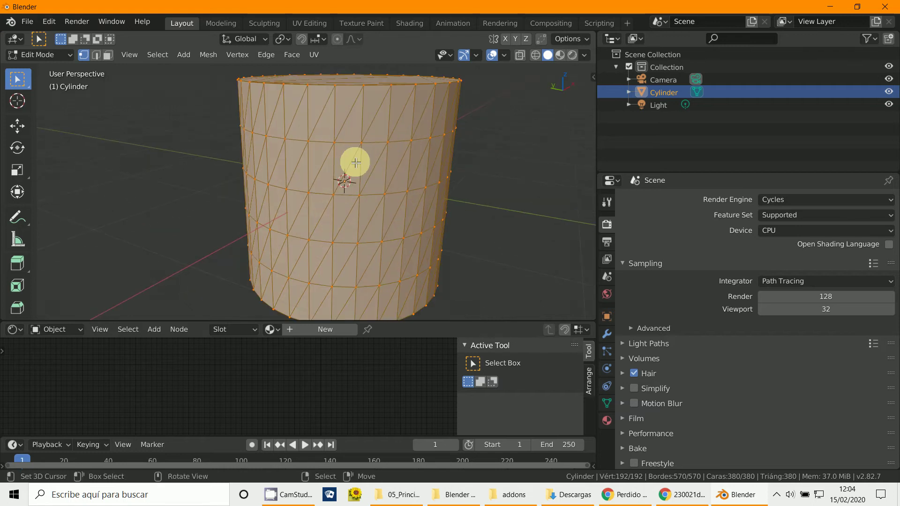
pyautogui.moveTo(367, 300); pyautogui.dragTo(411, 249, button='middle')
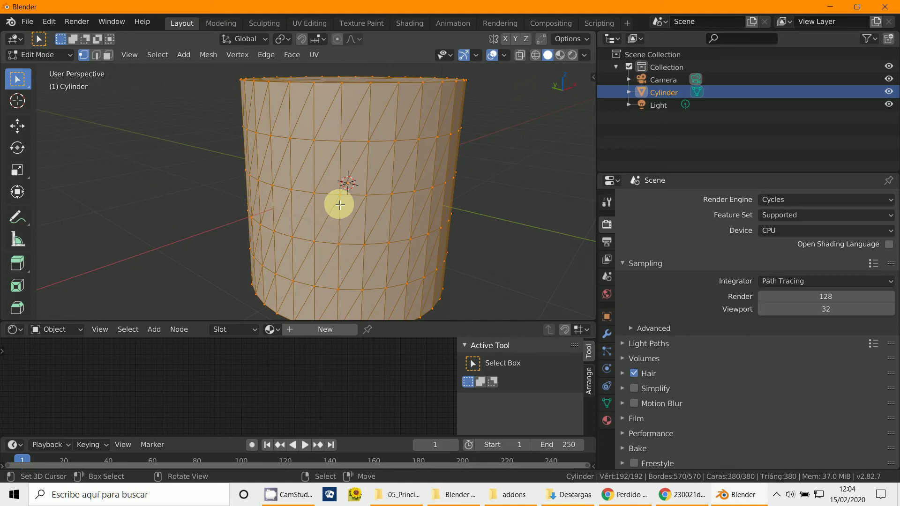
pyautogui.keyDown('shift'); pyautogui.moveTo(446, 125); pyautogui.dragTo(386, 154, button='middle'); pyautogui.keyUp('shift')
pyautogui.scroll(-3, 412, 142)
pyautogui.scroll(4, 327, 164)
pyautogui.scroll(-1, 349, 176)
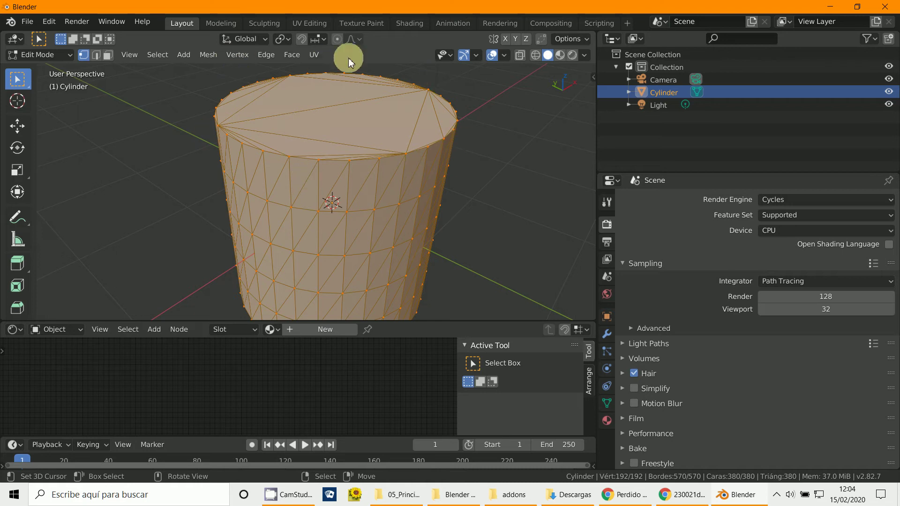
pyautogui.moveTo(368, 214); pyautogui.dragTo(316, 121, button='middle')
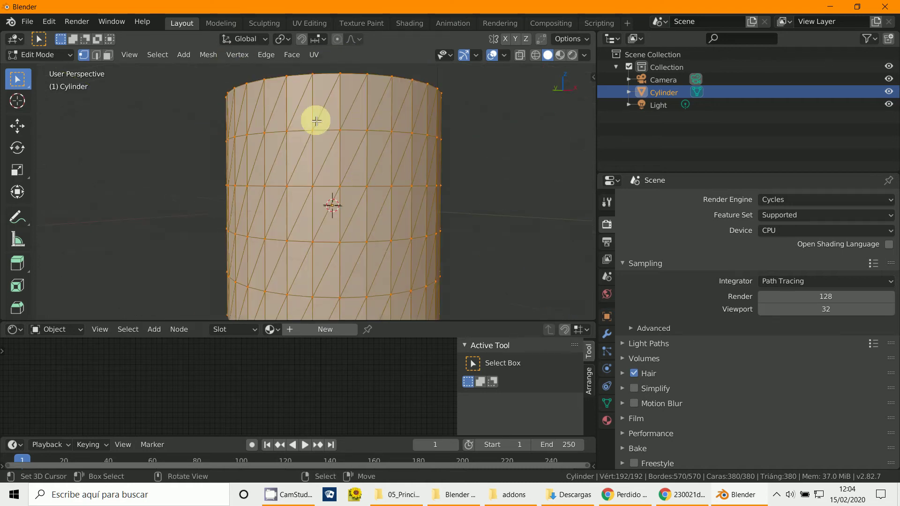
pyautogui.moveTo(291, 293); pyautogui.dragTo(339, 236, button='middle')
pyautogui.scroll(-3, 322, 235)
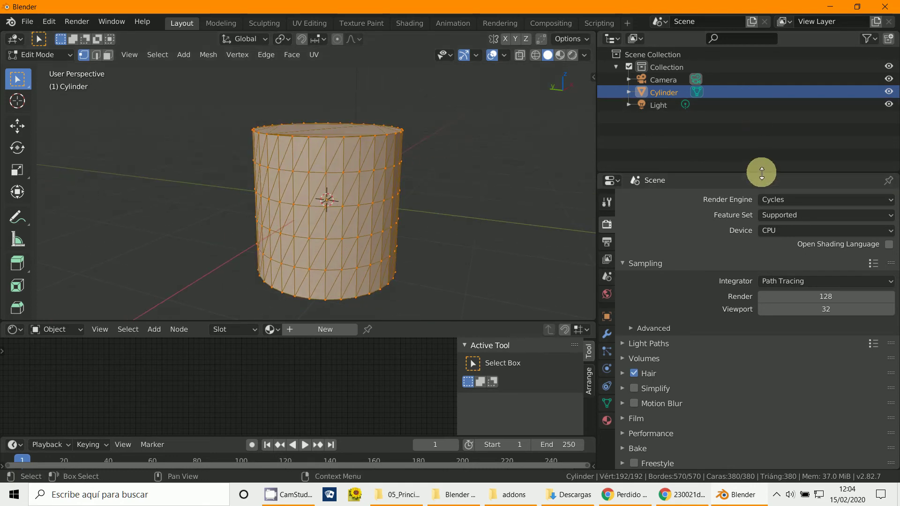
# Enlarge the Outliner area downwards and change its editor type to Image Editor
pyautogui.moveTo(761, 175); pyautogui.dragTo(760, 277)
pyautogui.click(611, 38)
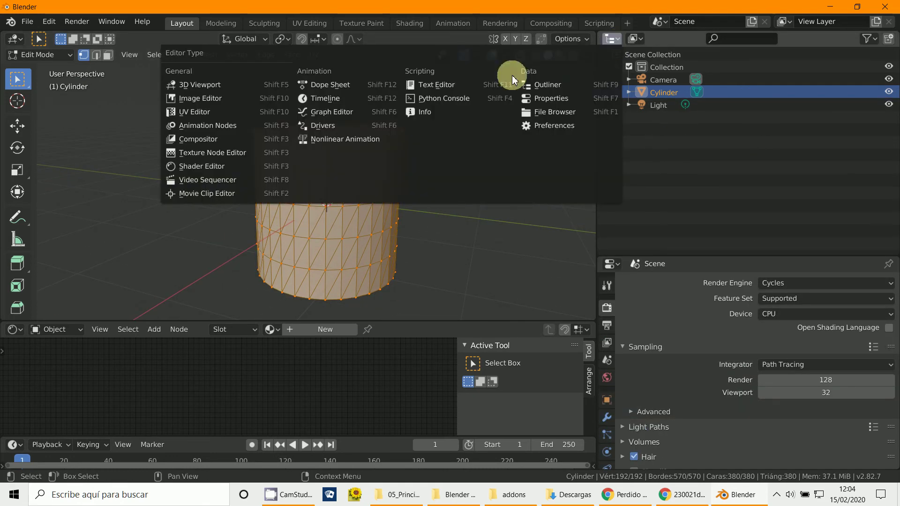
pyautogui.click(191, 99)
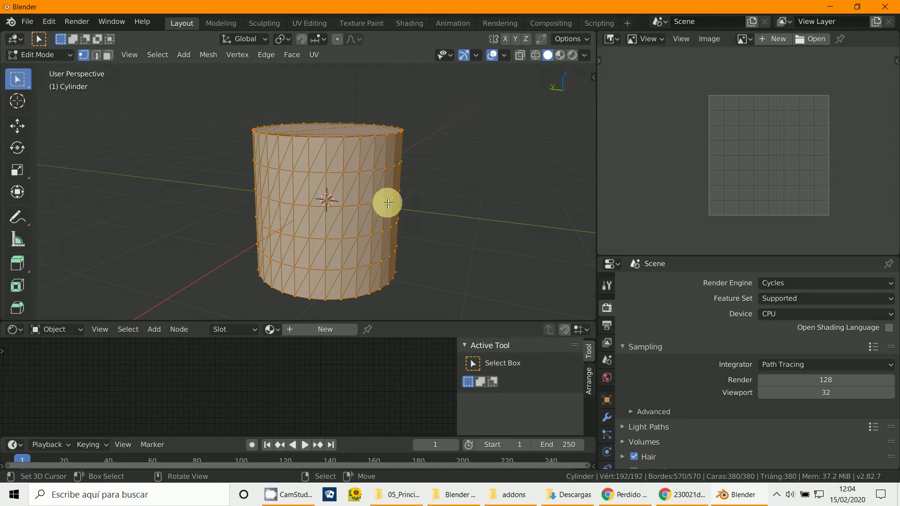
# Use vertex selection to select six consecutive vertices along the cylinder's top rim
pyautogui.scroll(3, 388, 203)
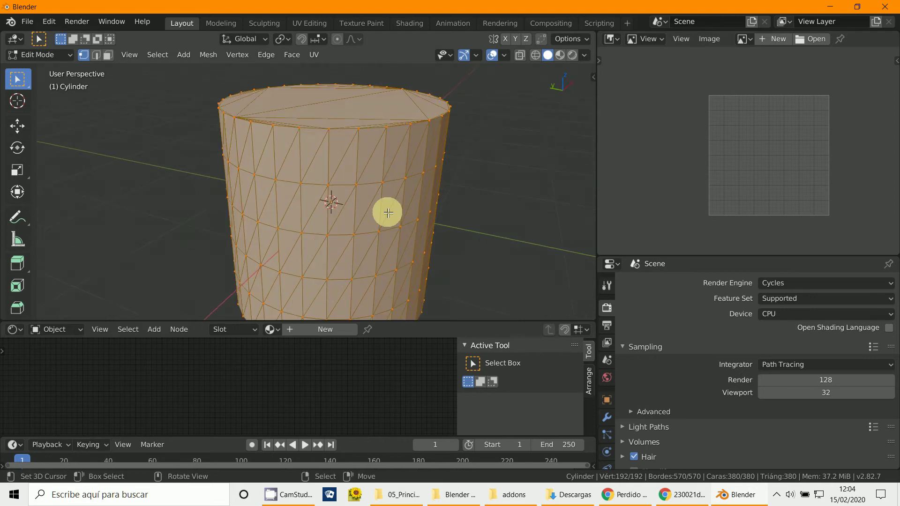
pyautogui.click(96, 55)
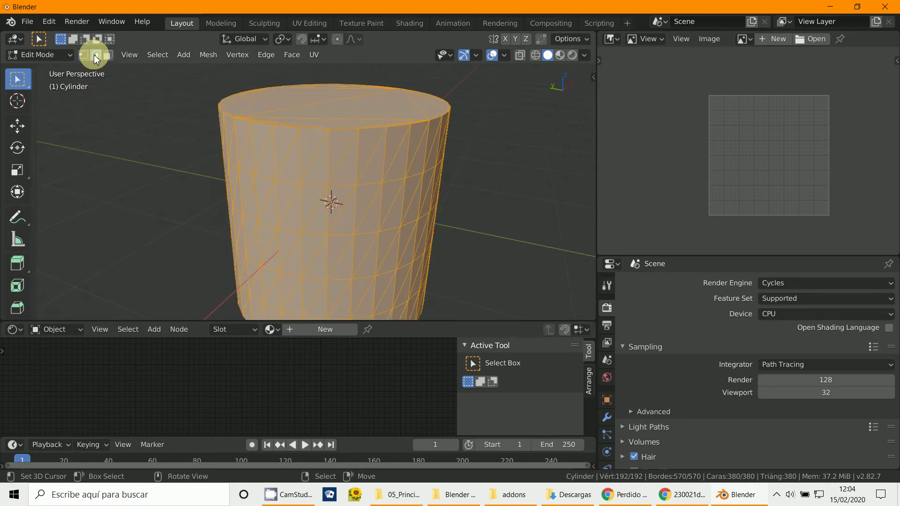
pyautogui.scroll(3, 324, 140)
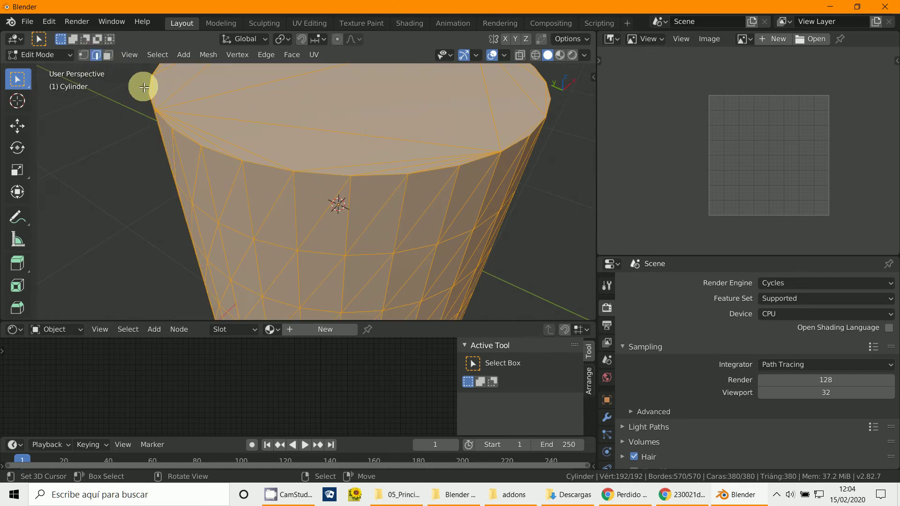
pyautogui.click(82, 56)
pyautogui.click(243, 163)
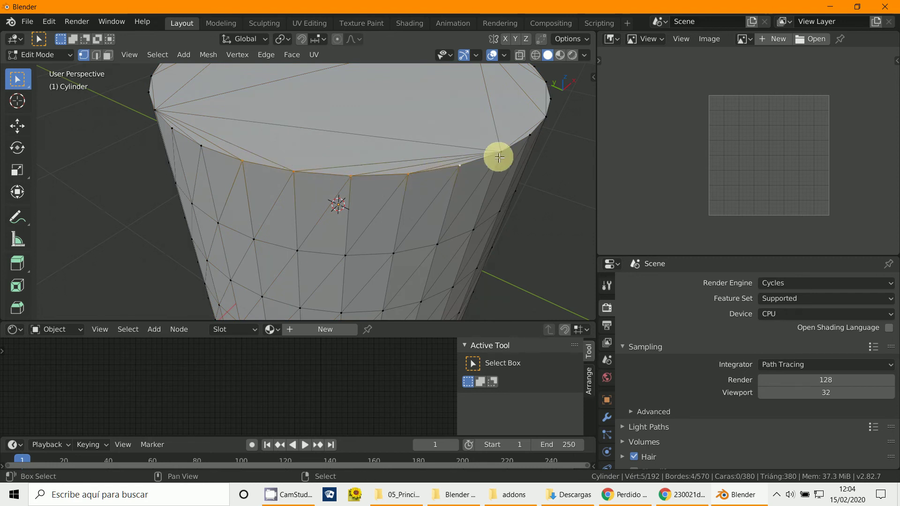
pyautogui.moveTo(567, 145); pyautogui.dragTo(498, 143, button='middle')
pyautogui.keyDown('shift'); pyautogui.click(283, 198); pyautogui.keyUp('shift')
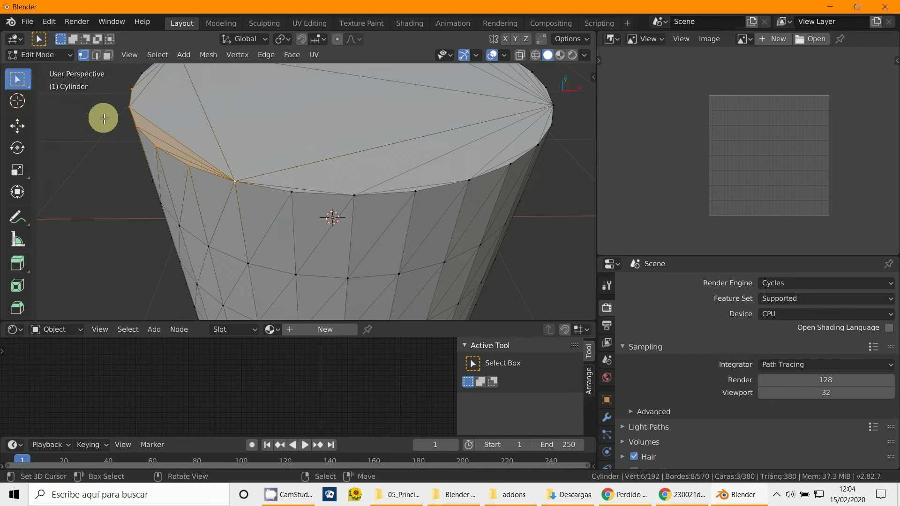
# Switch to edge selection and select eight consecutive edges along the cylinder's top rim
pyautogui.click(96, 55)
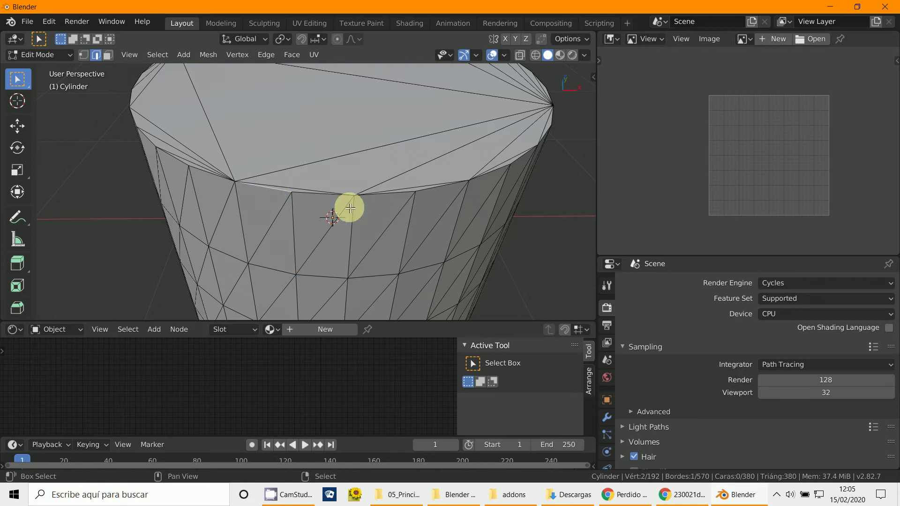
pyautogui.keyDown('shift'); pyautogui.click(321, 198); pyautogui.keyUp('shift')
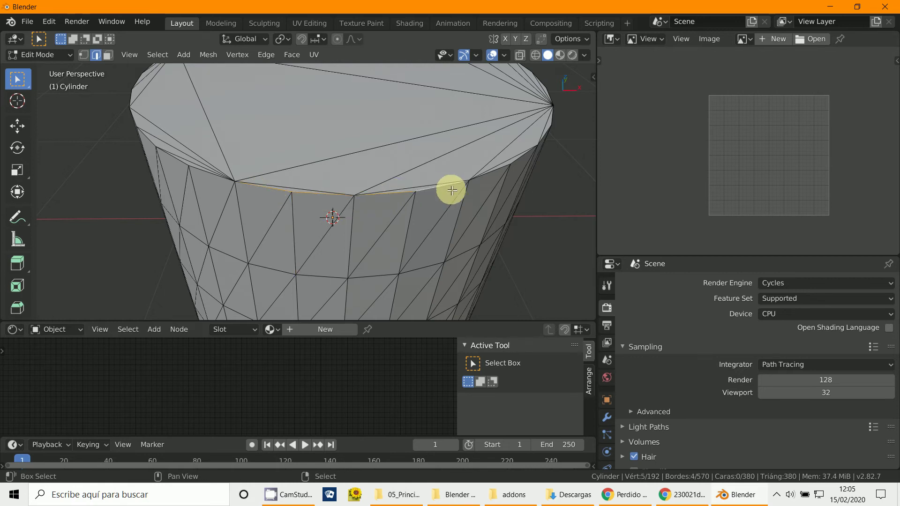
pyautogui.moveTo(451, 190)
pyautogui.mouseDown(button='middle')
pyautogui.moveTo(470, 190)
pyautogui.moveTo(428, 181)
pyautogui.moveTo(492, 162)
pyautogui.moveTo(412, 195)
pyautogui.moveTo(468, 199)
pyautogui.moveTo(455, 200)
pyautogui.mouseUp(button='middle')
pyautogui.keyDown('shift'); pyautogui.click(446, 172); pyautogui.keyUp('shift')
pyautogui.keyDown('shift'); pyautogui.click(462, 161); pyautogui.keyUp('shift')
pyautogui.keyDown('shift'); pyautogui.click(380, 228); pyautogui.keyUp('shift')
pyautogui.keyDown('shift'); pyautogui.click(425, 205); pyautogui.keyUp('shift')
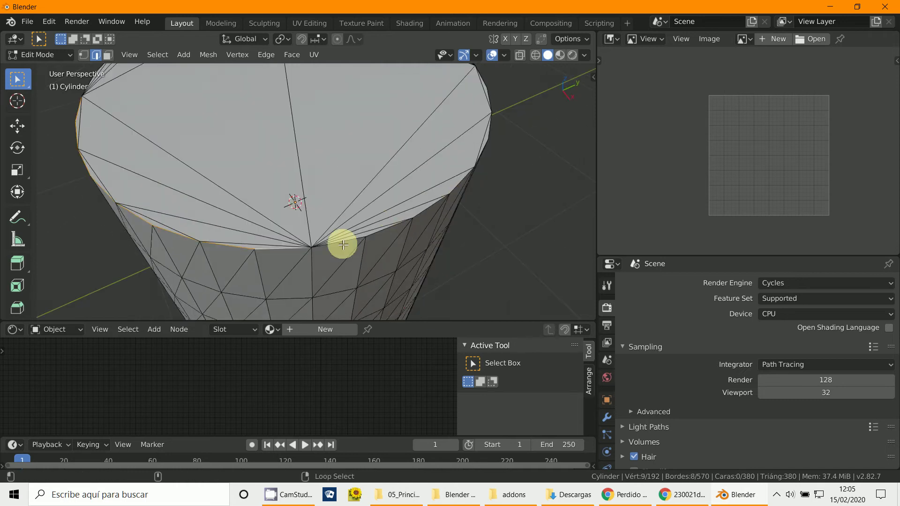
# Extend the selection around the cylinder's top rim to 13 connected edges
pyautogui.moveTo(466, 267); pyautogui.dragTo(431, 240, button='middle')
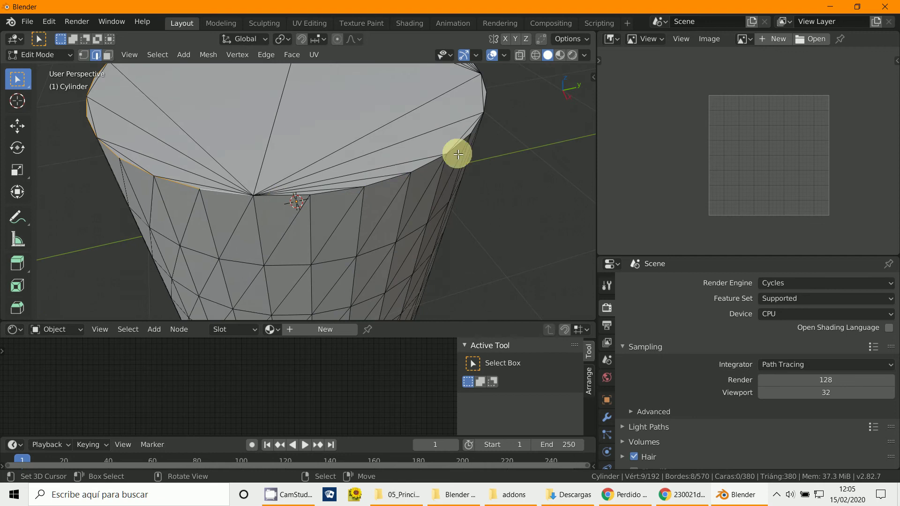
pyautogui.scroll(6, 290, 202)
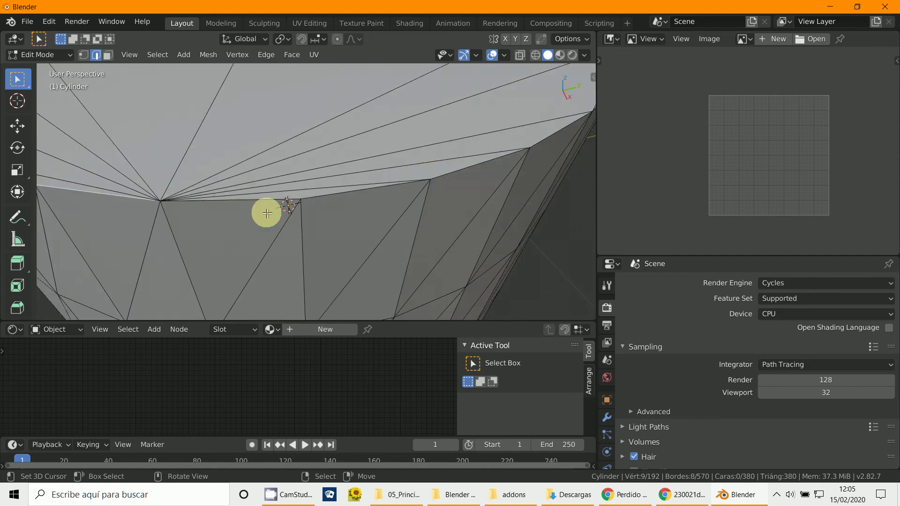
pyautogui.keyDown('shift'); pyautogui.click(225, 201); pyautogui.keyUp('shift')
pyautogui.keyDown('shift'); pyautogui.click(480, 182); pyautogui.keyUp('shift')
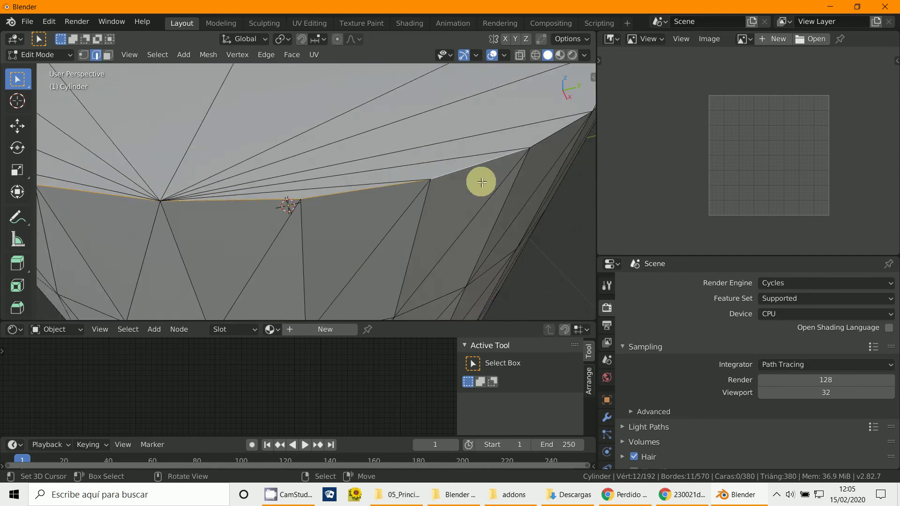
pyautogui.moveTo(480, 183); pyautogui.dragTo(442, 183, button='middle')
pyautogui.keyDown('shift'); pyautogui.click(401, 182); pyautogui.keyUp('shift')
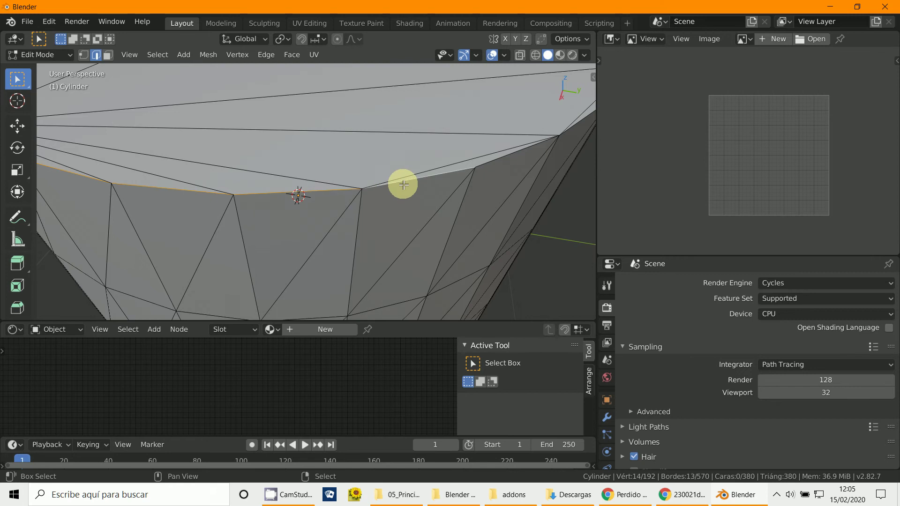
# Continue adding neighbouring top-rim edges until 20 edges are selected
pyautogui.moveTo(403, 173); pyautogui.dragTo(384, 227, button='middle')
pyautogui.keyDown('shift'); pyautogui.click(322, 212); pyautogui.keyUp('shift')
pyautogui.keyDown('shift'); pyautogui.click(287, 216); pyautogui.keyUp('shift')
pyautogui.keyDown('shift'); pyautogui.click(375, 213); pyautogui.keyUp('shift')
pyautogui.moveTo(444, 200); pyautogui.dragTo(396, 227, button='middle')
pyautogui.keyDown('shift'); pyautogui.click(395, 227); pyautogui.keyUp('shift')
pyautogui.keyDown('shift'); pyautogui.click(478, 215); pyautogui.keyUp('shift')
pyautogui.moveTo(478, 215); pyautogui.dragTo(428, 223, button='middle')
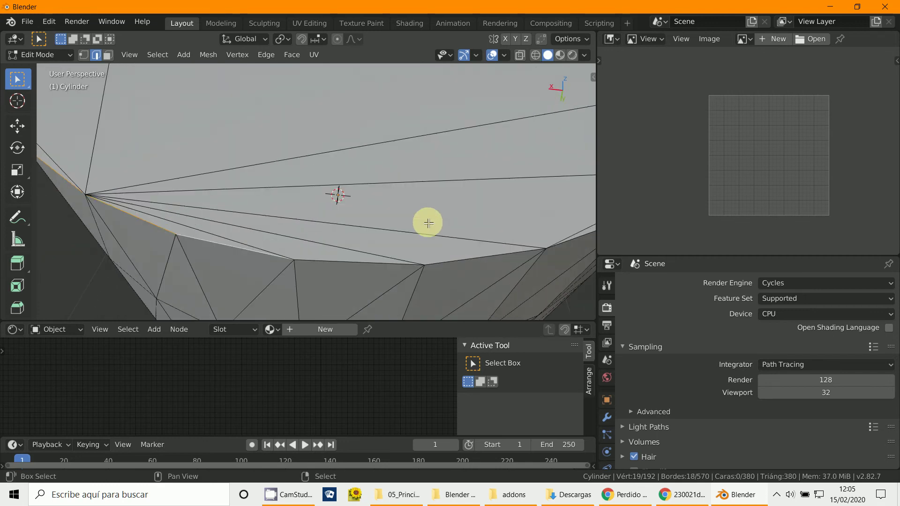
pyautogui.keyDown('shift'); pyautogui.click(370, 261); pyautogui.keyUp('shift')
# Add the next adjoining top-rim edges to bring the selection to 23 edges
pyautogui.scroll(-4, 477, 259)
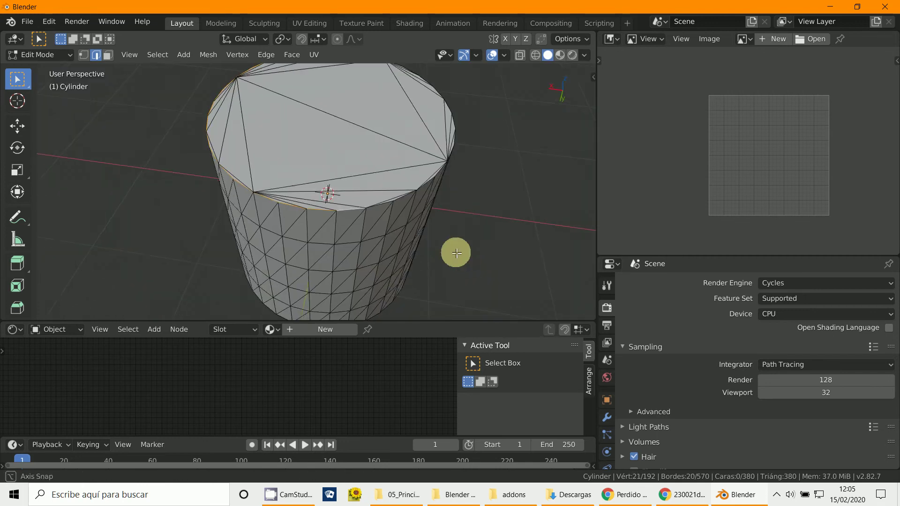
pyautogui.moveTo(456, 251)
pyautogui.mouseDown(button='middle')
pyautogui.moveTo(442, 258)
pyautogui.moveTo(438, 232)
pyautogui.moveTo(450, 247)
pyautogui.mouseUp(button='middle')
pyautogui.scroll(5, 446, 251)
pyautogui.keyDown('shift'); pyautogui.click(390, 264); pyautogui.keyUp('shift')
pyautogui.keyDown('shift'); pyautogui.click(396, 262); pyautogui.keyUp('shift')
pyautogui.keyDown('shift'); pyautogui.click(441, 217); pyautogui.keyUp('shift')
pyautogui.keyDown('shift'); pyautogui.click(425, 247); pyautogui.keyUp('shift')
pyautogui.keyDown('shift'); pyautogui.click(462, 243); pyautogui.keyUp('shift')
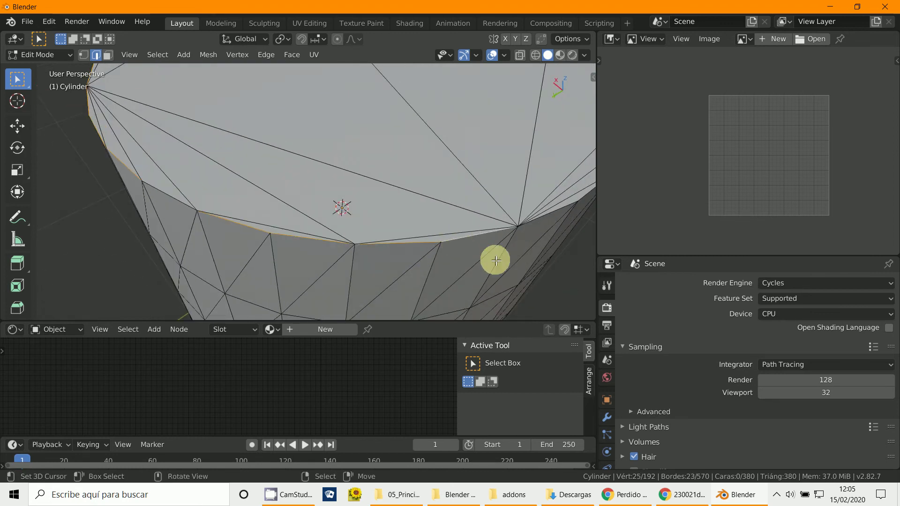
# Select the whole cylinder mesh and convert its triangles to quads with Tris to Quads
pyautogui.scroll(-3, 494, 257)
pyautogui.moveTo(496, 212); pyautogui.dragTo(415, 229, button='middle')
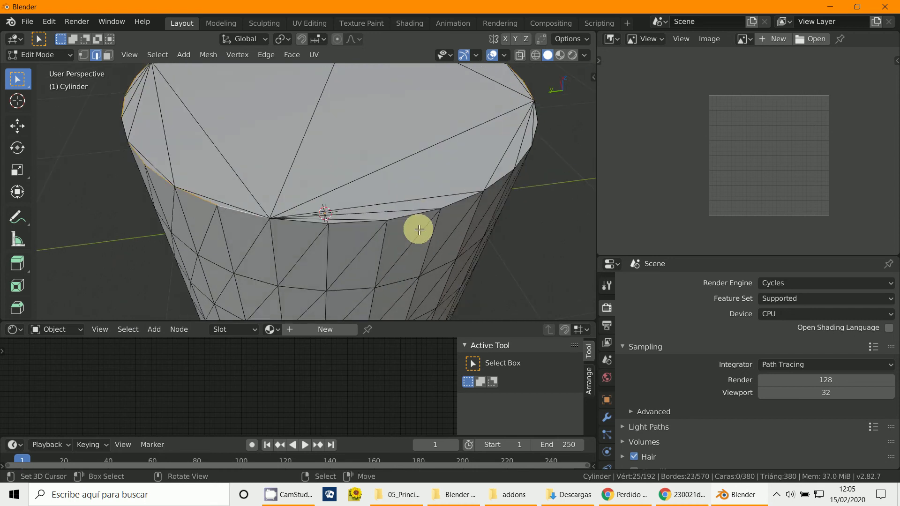
pyautogui.scroll(-3, 347, 224)
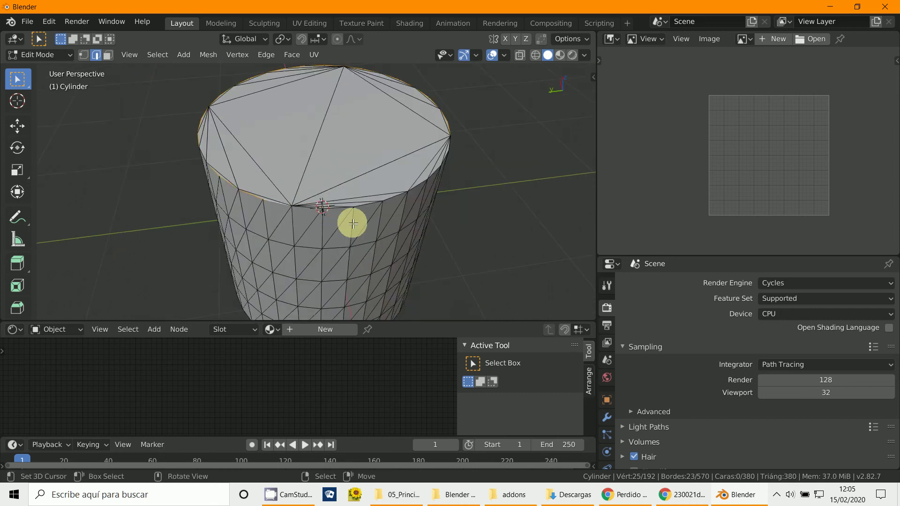
pyautogui.press('a')
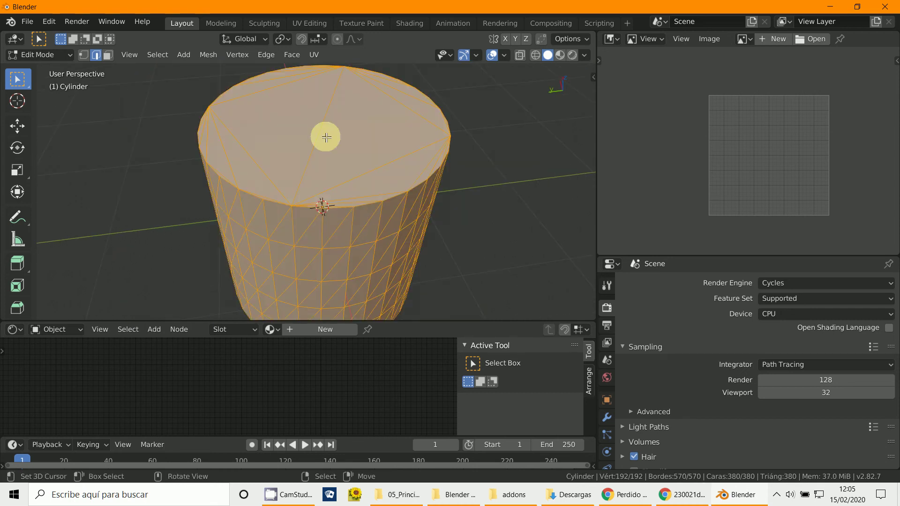
pyautogui.click(292, 55)
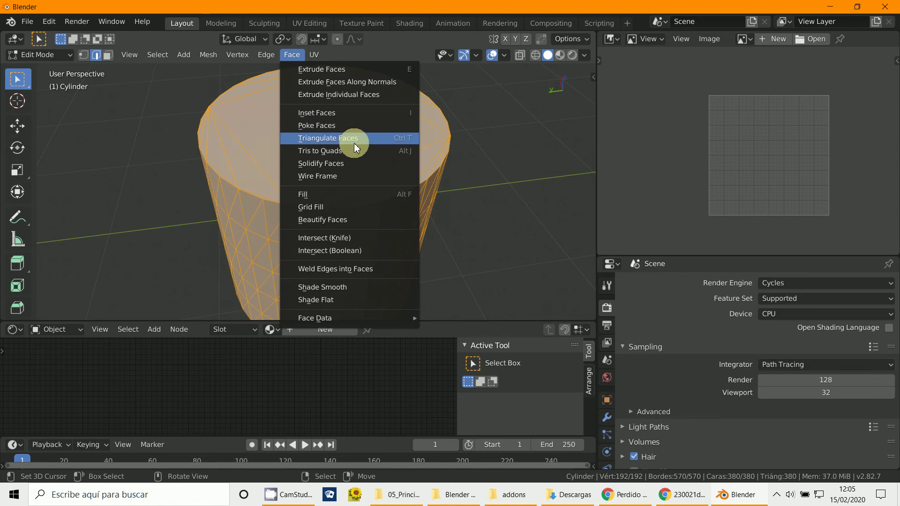
pyautogui.click(377, 149)
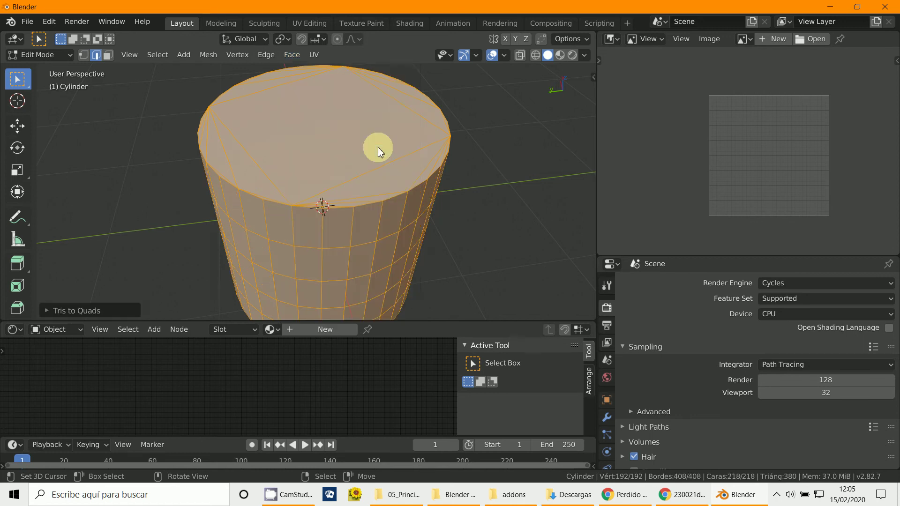
# Select the horizontal edge loop just below the cylinder's top rim and mark it as a seam
pyautogui.moveTo(378, 147); pyautogui.dragTo(384, 194, button='middle')
pyautogui.keyDown('alt'); pyautogui.click(345, 215); pyautogui.keyUp('alt')
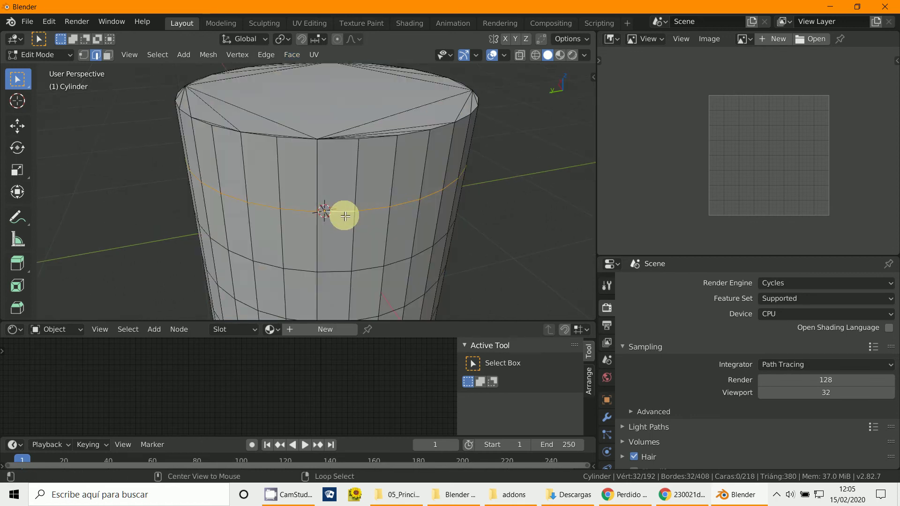
pyautogui.moveTo(345, 217); pyautogui.dragTo(364, 195, button='middle')
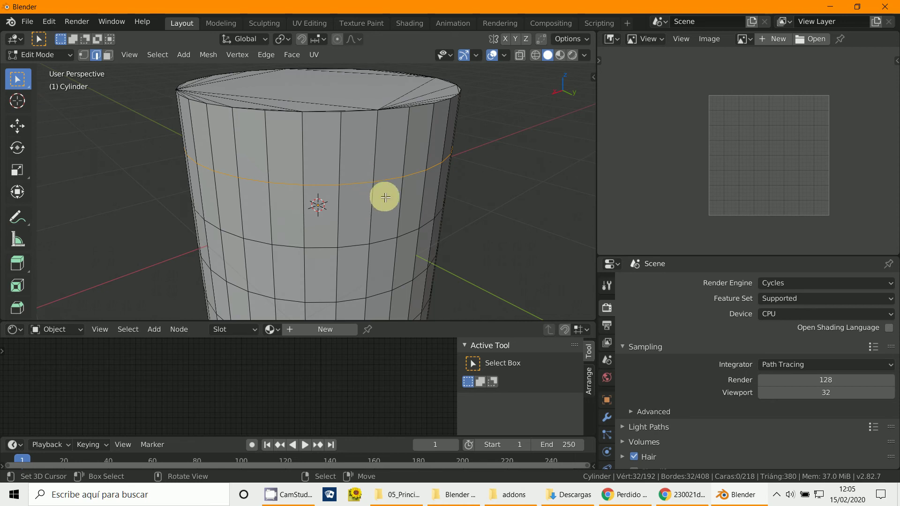
pyautogui.hotkey('ctrl', 'e')
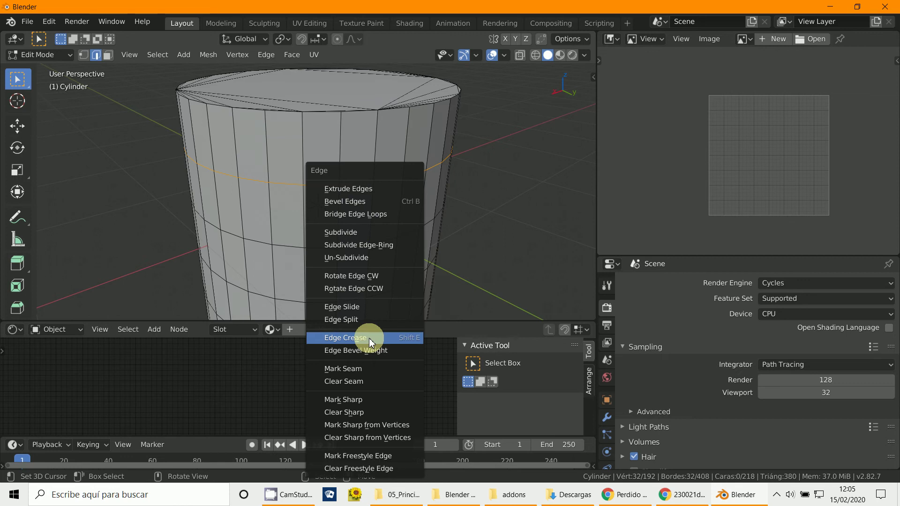
pyautogui.click(348, 368)
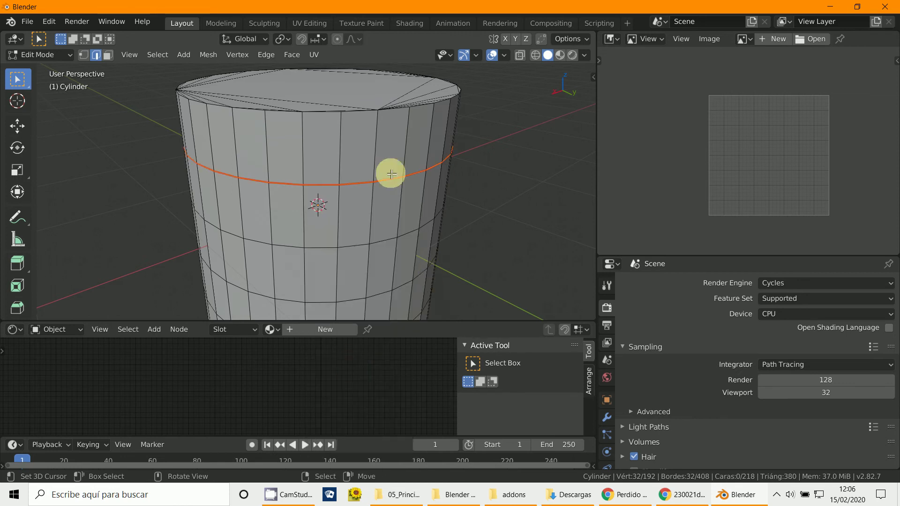
# Mark the horizontal edge loop just above the cylinder's bottom rim as a seam
pyautogui.scroll(-4, 361, 175)
pyautogui.keyDown('alt'); pyautogui.middleClick(355, 216); pyautogui.keyUp('alt')
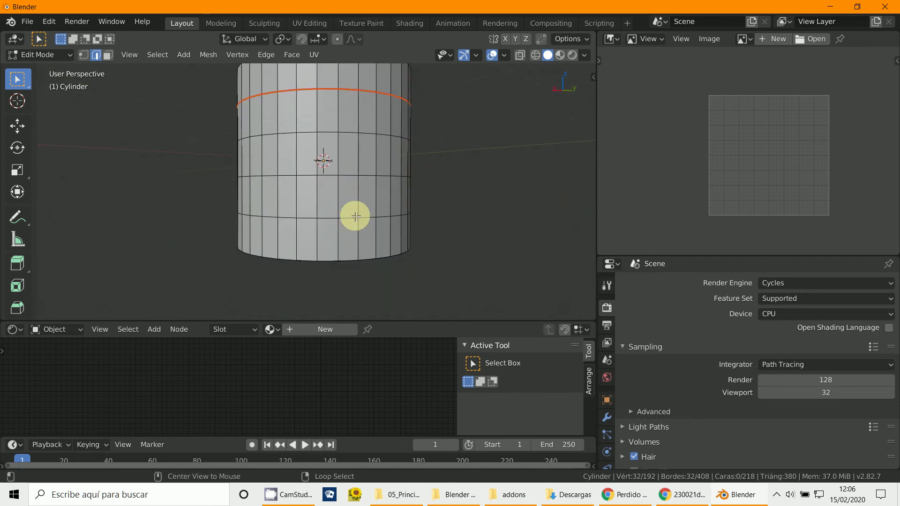
pyautogui.keyDown('alt'); pyautogui.click(355, 216); pyautogui.keyUp('alt')
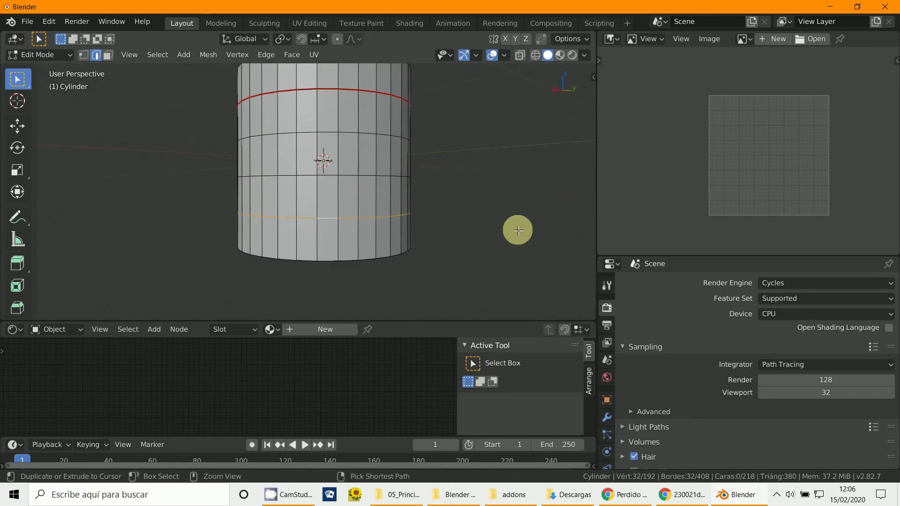
pyautogui.hotkey('ctrl', 'e')
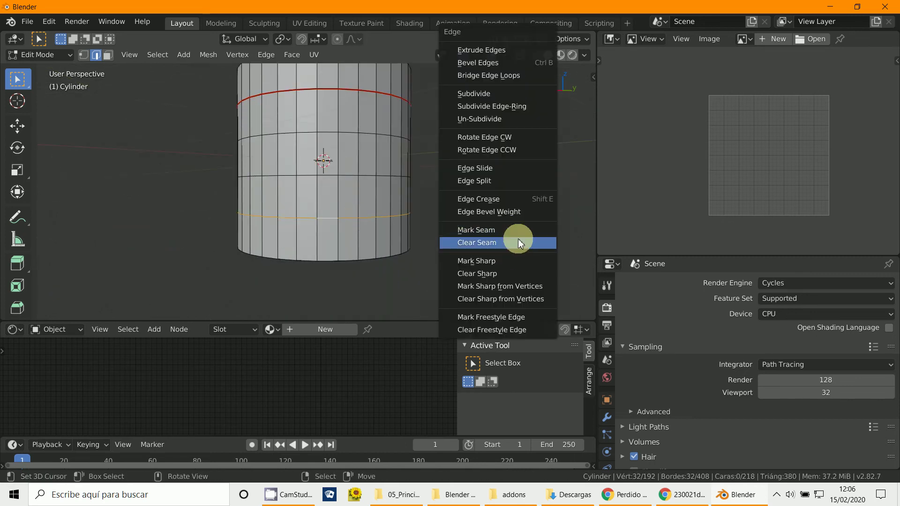
pyautogui.click(488, 234)
# Select one vertical edge line running down the cylinder's side and mark it as a seam
pyautogui.moveTo(488, 235); pyautogui.dragTo(333, 214, button='middle')
pyautogui.keyDown('alt'); pyautogui.click(333, 197); pyautogui.keyUp('alt')
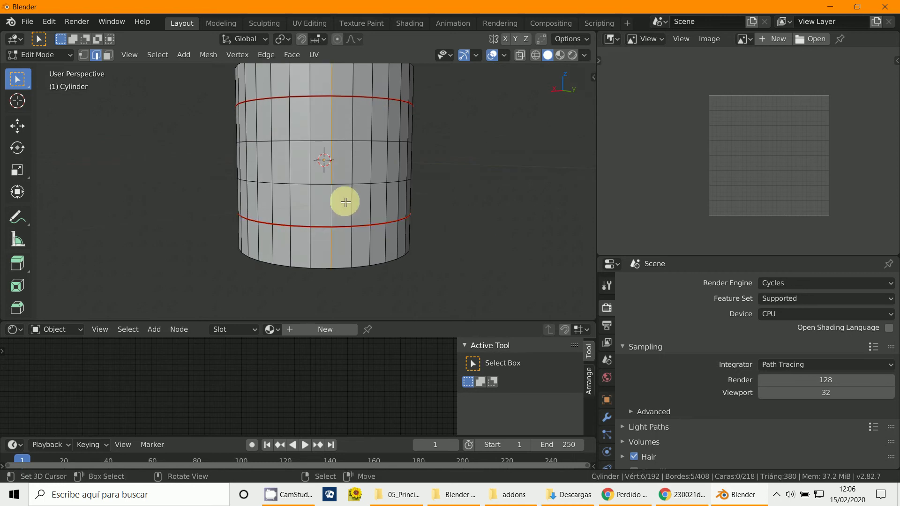
pyautogui.hotkey('ctrl', 'e')
pyautogui.click(504, 225)
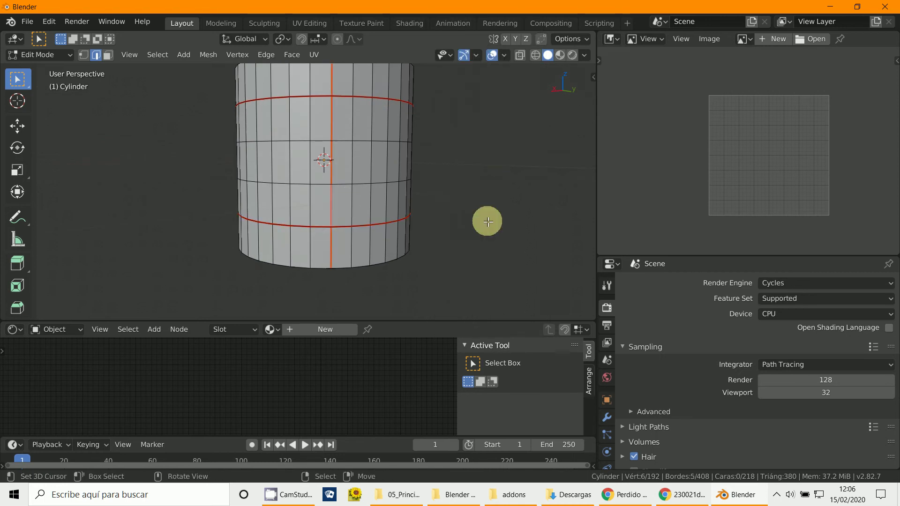
# Select the whole cylinder mesh in vertex select mode and apply Unwrap
pyautogui.scroll(-4, 469, 211)
pyautogui.moveTo(410, 197)
pyautogui.mouseDown(button='middle')
pyautogui.moveTo(415, 190)
pyautogui.moveTo(409, 208)
pyautogui.mouseUp(button='middle')
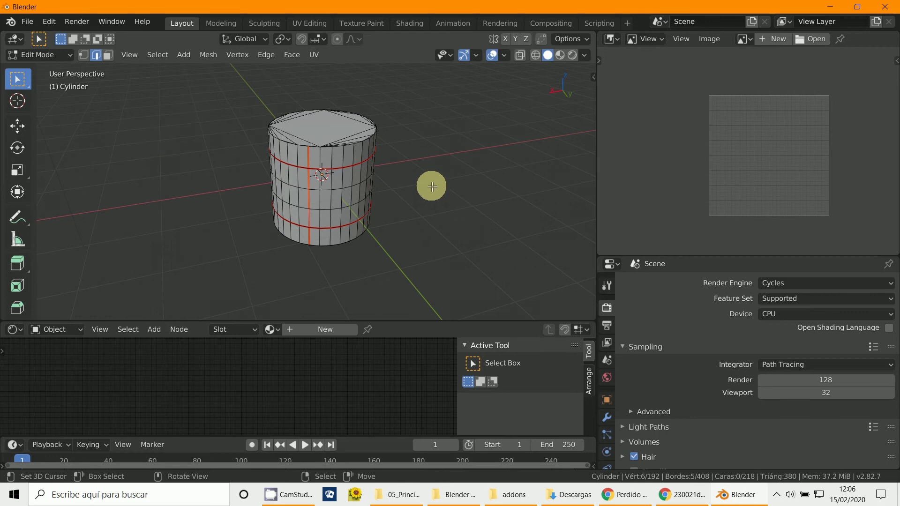
pyautogui.click(84, 55)
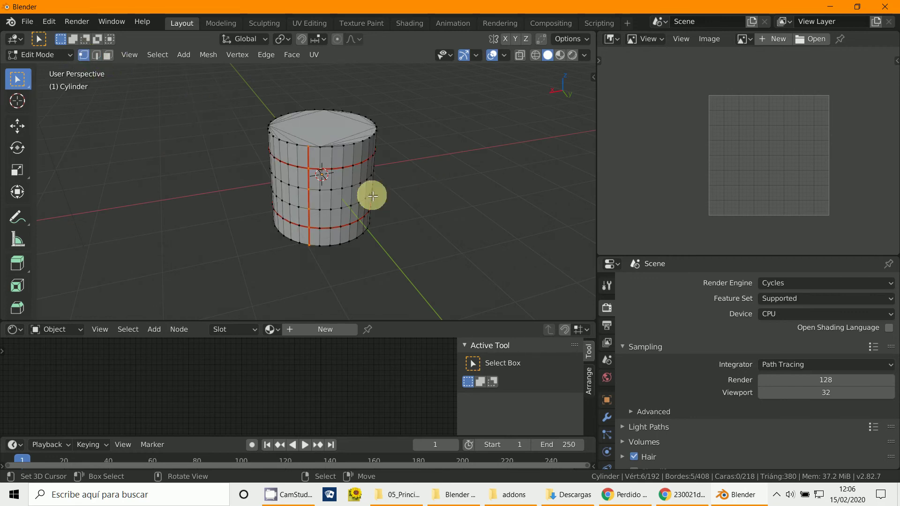
pyautogui.press('a')
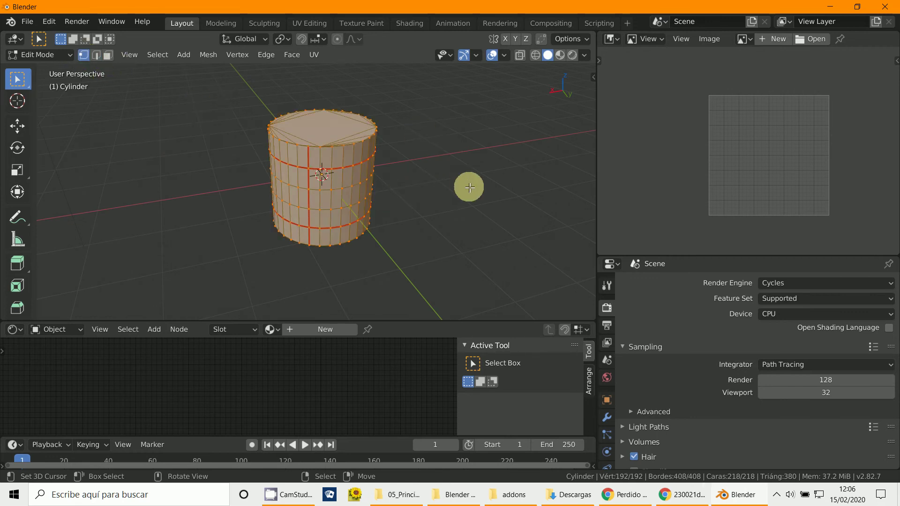
pyautogui.press('u')
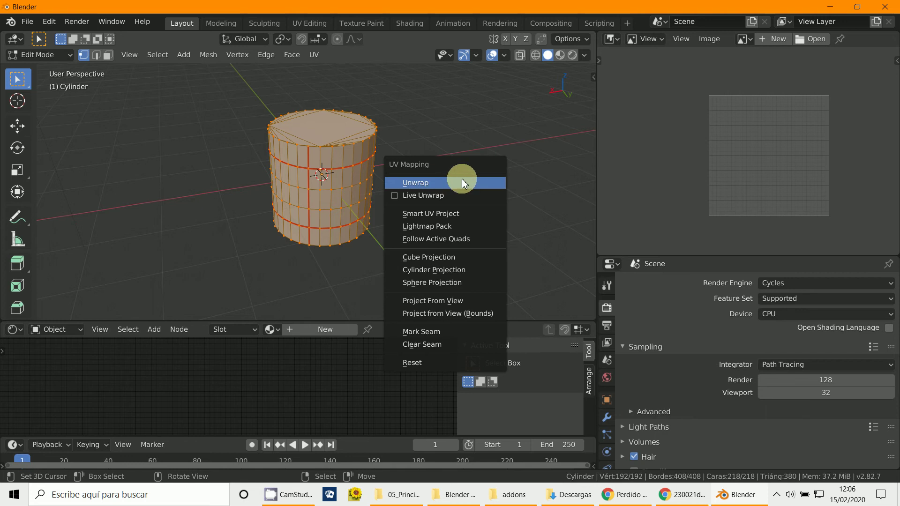
pyautogui.click(435, 182)
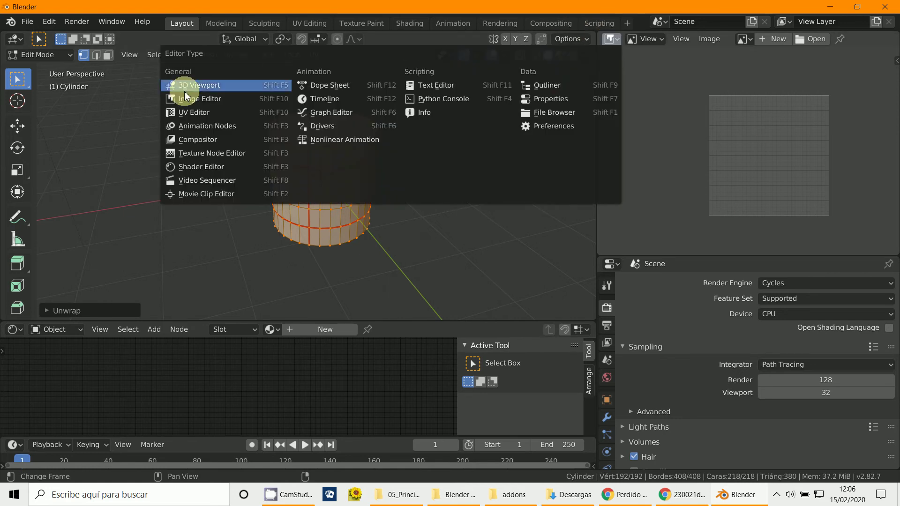
# Switch the Image Editor area to the UV Editor and inspect the cylinder's unwrapped islands
pyautogui.click(192, 112)
pyautogui.scroll(3, 814, 192)
pyautogui.scroll(-2, 814, 192)
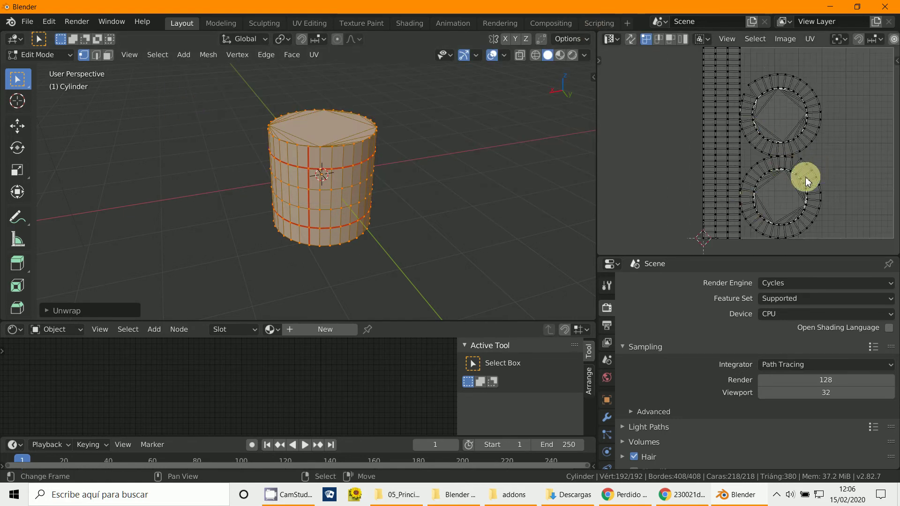
pyautogui.scroll(3, 807, 182)
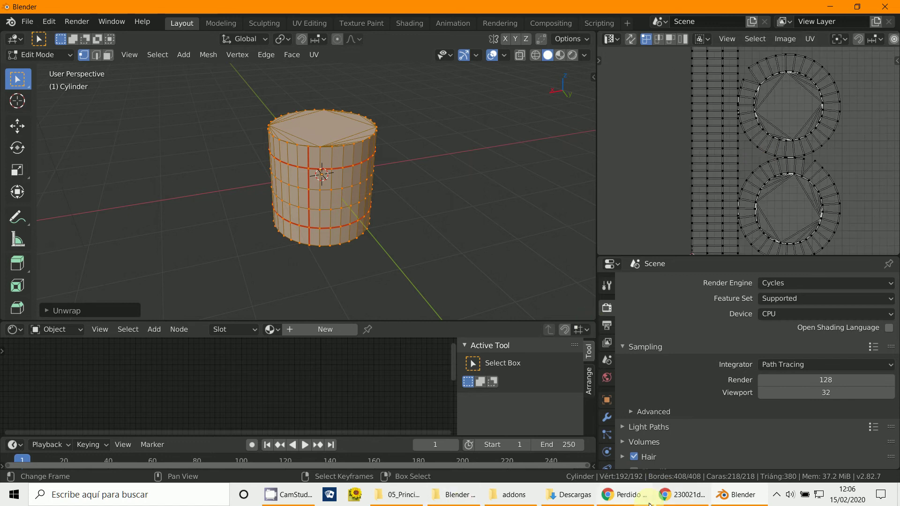
# Switch to Chrome, look over the reference image of the CAD model and close it
pyautogui.click(690, 497)
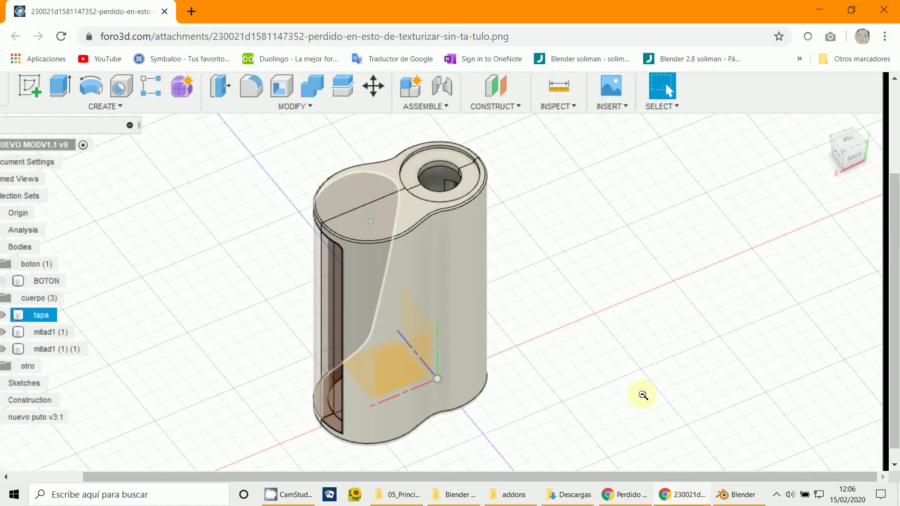
pyautogui.scroll(-1, 643, 395)
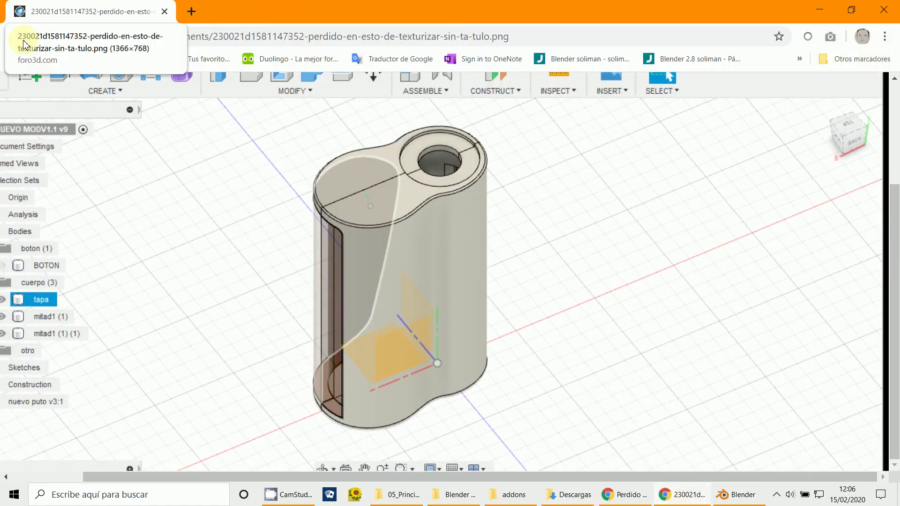
pyautogui.click(165, 12)
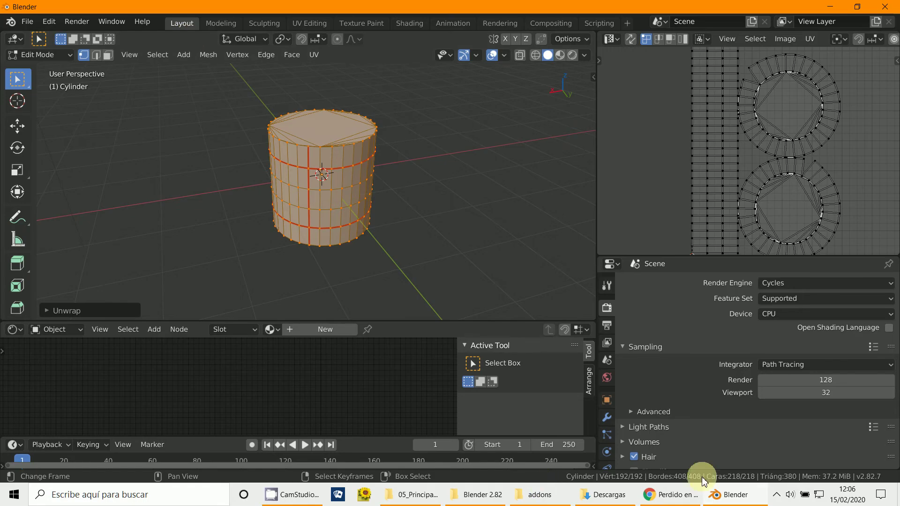
# Open the foro3d thread about texturing in Chrome and read down to its latest reply
pyautogui.click(658, 501)
pyautogui.scroll(-15, 484, 320)
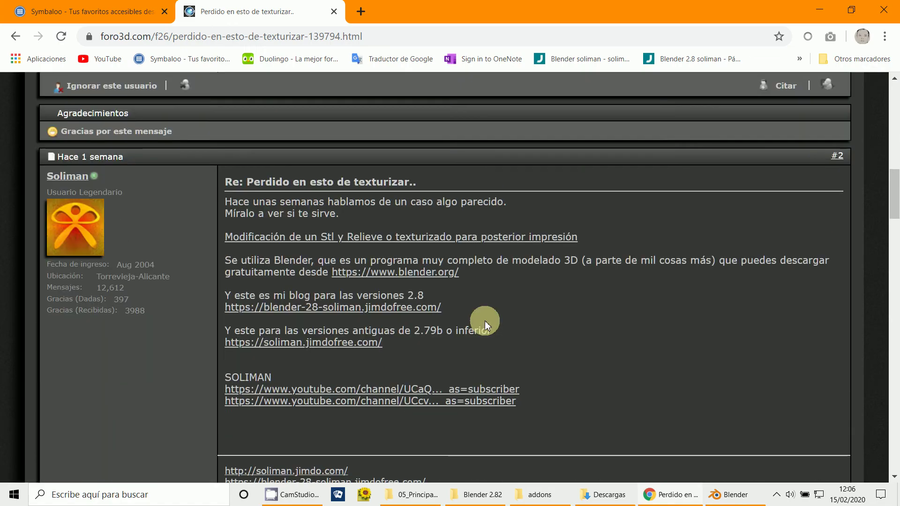
pyautogui.scroll(-10, 485, 320)
pyautogui.scroll(5, 484, 322)
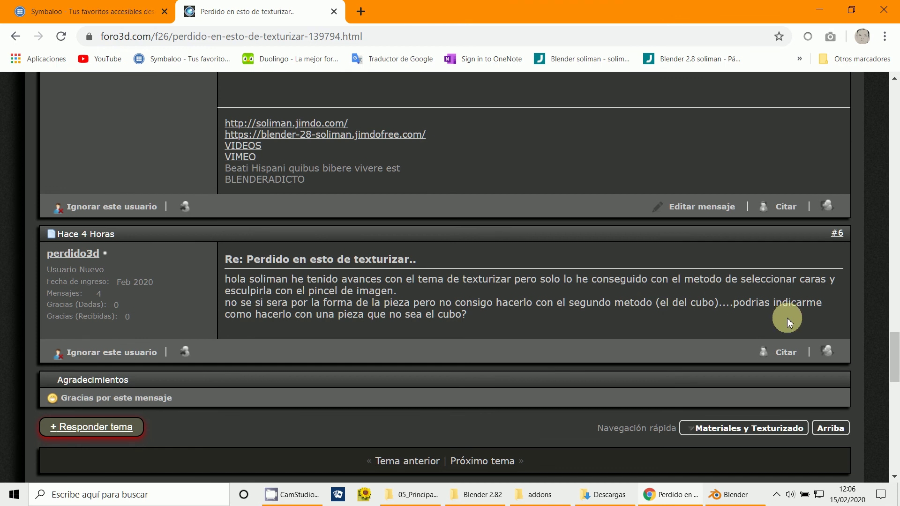
# Return to Blender and start selecting neighbouring edges along the cylinder's top rim in edge select mode
pyautogui.click(722, 496)
pyautogui.scroll(3, 396, 197)
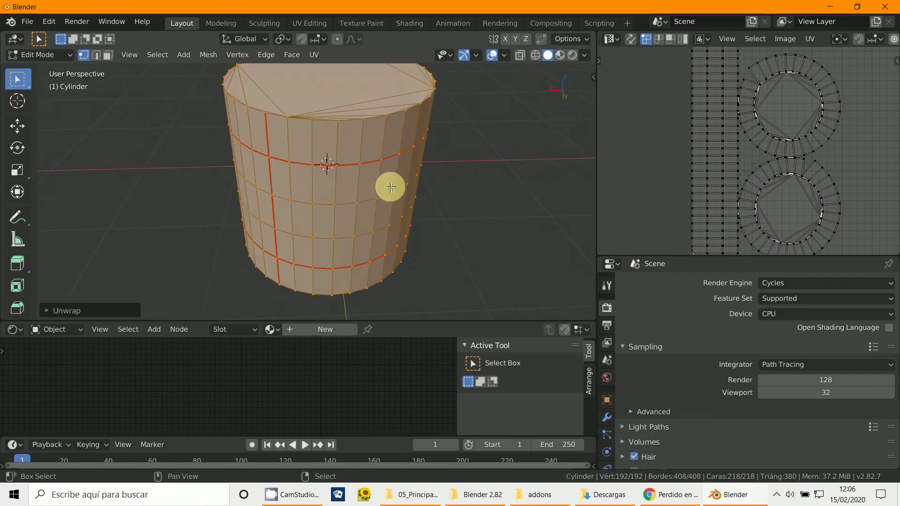
pyautogui.scroll(2, 390, 187)
pyautogui.keyDown('alt'); pyautogui.click(364, 128); pyautogui.keyUp('alt')
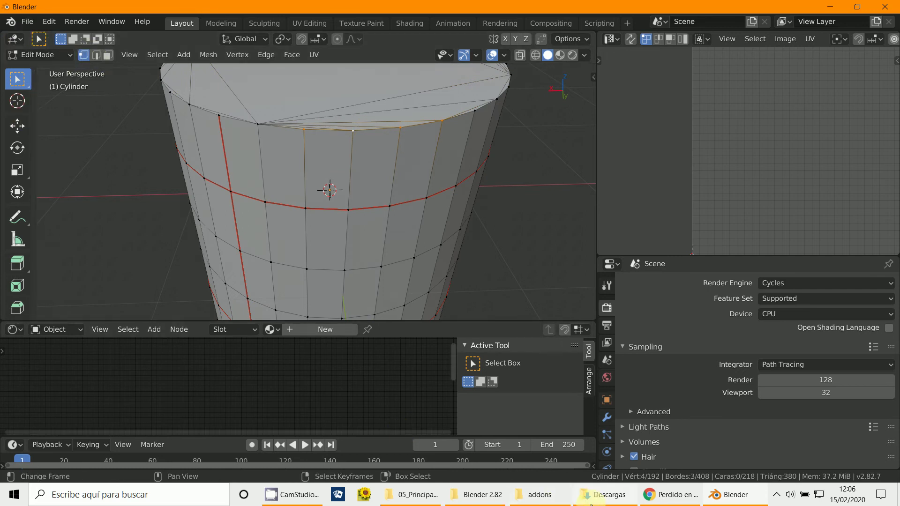
pyautogui.moveTo(386, 217); pyautogui.dragTo(382, 254, button='middle')
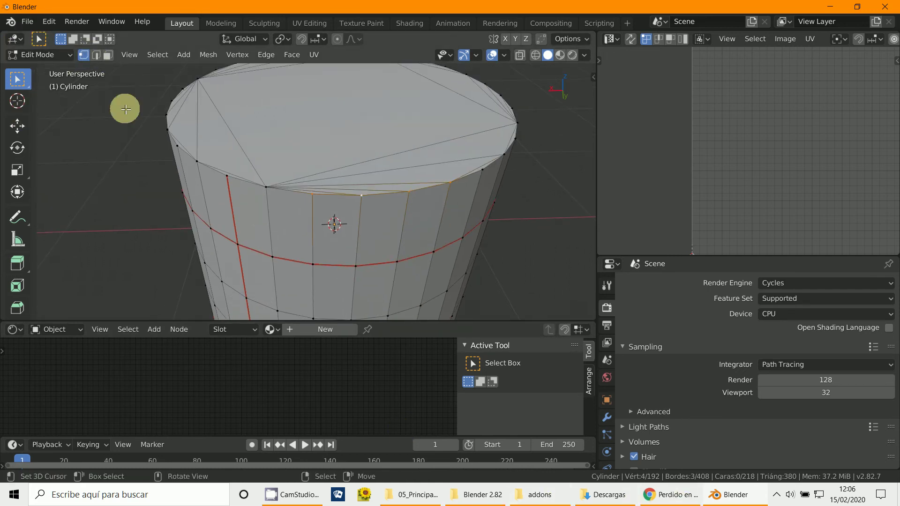
pyautogui.click(95, 55)
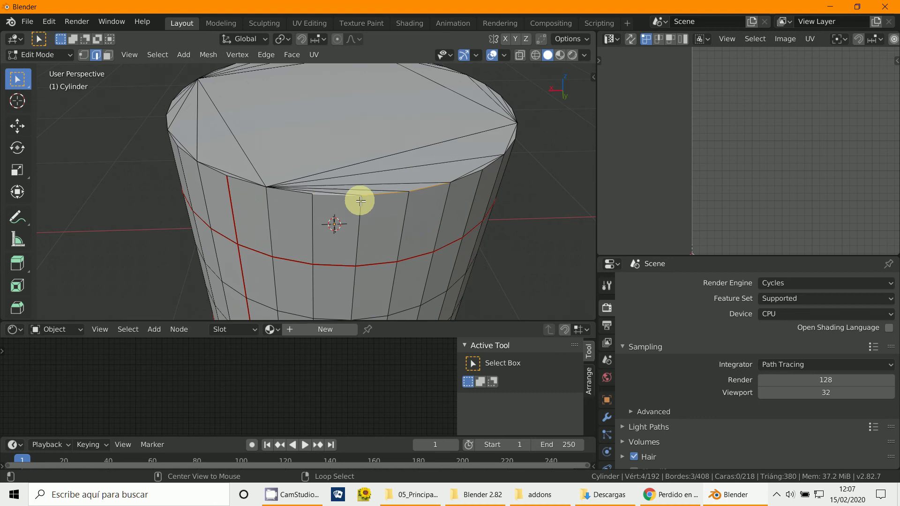
pyautogui.keyDown('shift'); pyautogui.click(491, 170); pyautogui.keyUp('shift')
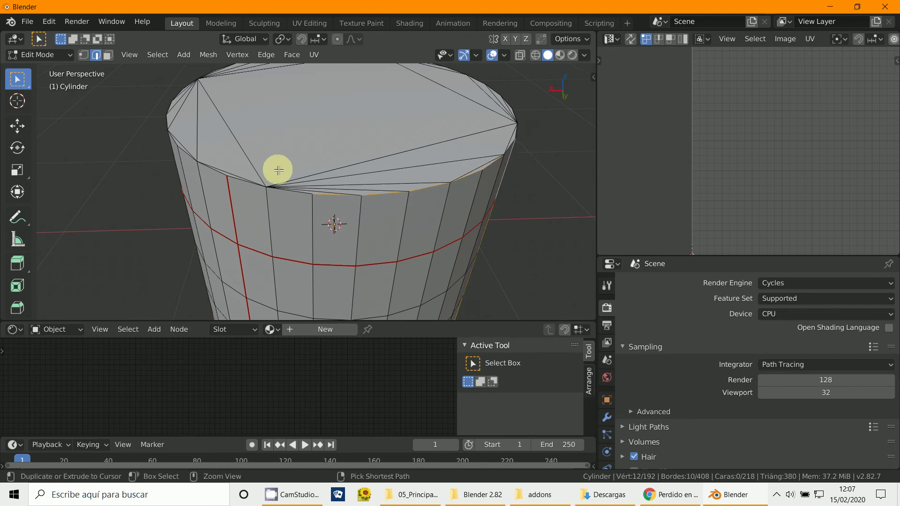
# Extend the selection around the cylinder's top rim to 13 edges, undoing the last wrong pick
pyautogui.keyDown('shift'); pyautogui.click(255, 178); pyautogui.keyUp('shift')
pyautogui.keyDown('shift'); pyautogui.click(222, 178); pyautogui.keyUp('shift')
pyautogui.moveTo(222, 178); pyautogui.dragTo(354, 166, button='middle')
pyautogui.keyDown('shift'); pyautogui.click(408, 156); pyautogui.keyUp('shift')
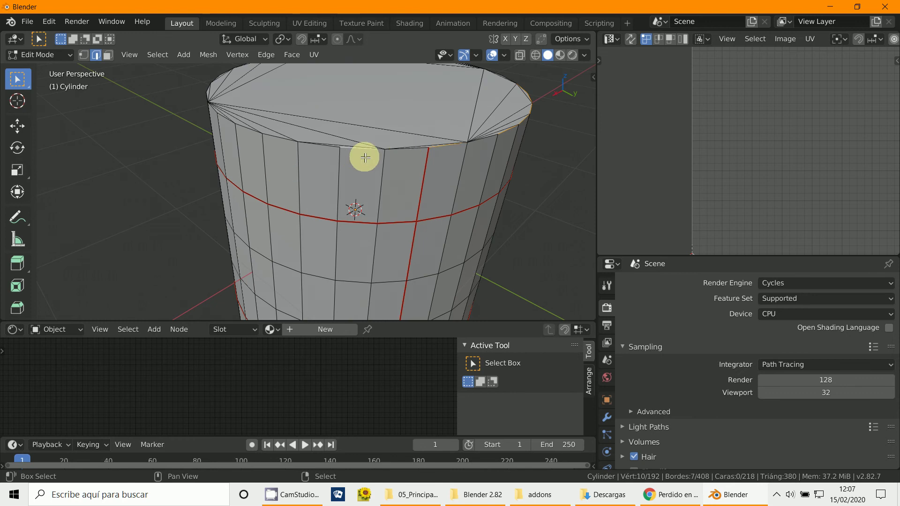
pyautogui.keyDown('shift'); pyautogui.click(255, 154); pyautogui.keyUp('shift')
pyautogui.moveTo(255, 155); pyautogui.dragTo(361, 191, button='middle')
pyautogui.keyDown('shift'); pyautogui.click(392, 163); pyautogui.keyUp('shift')
pyautogui.keyDown('shift'); pyautogui.click(353, 165); pyautogui.keyUp('shift')
pyautogui.keyDown('shift'); pyautogui.click(317, 154); pyautogui.keyUp('shift')
pyautogui.hotkey('ctrl', 'z')
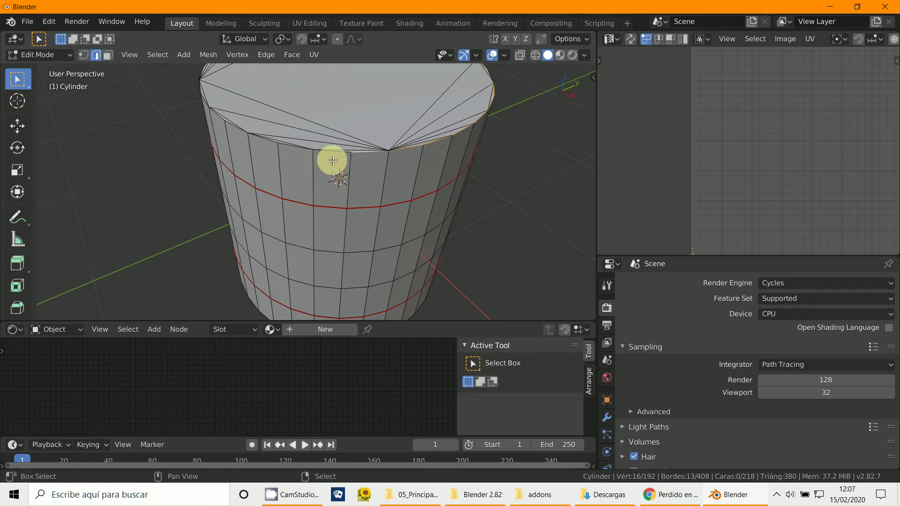
# Add the next adjoining edges along the top rim to bring the selection to 21 edges
pyautogui.moveTo(271, 145); pyautogui.dragTo(328, 187, button='middle')
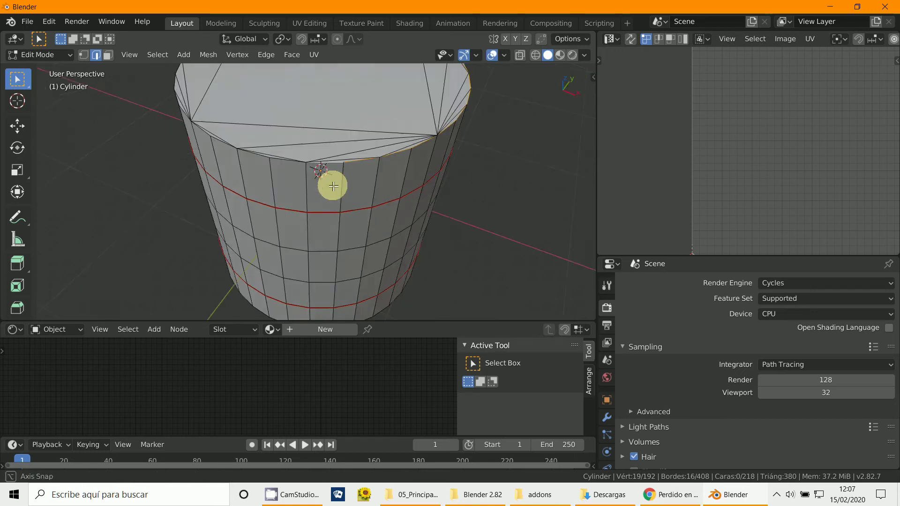
pyautogui.scroll(3, 337, 187)
pyautogui.keyDown('shift'); pyautogui.click(421, 118); pyautogui.keyUp('shift')
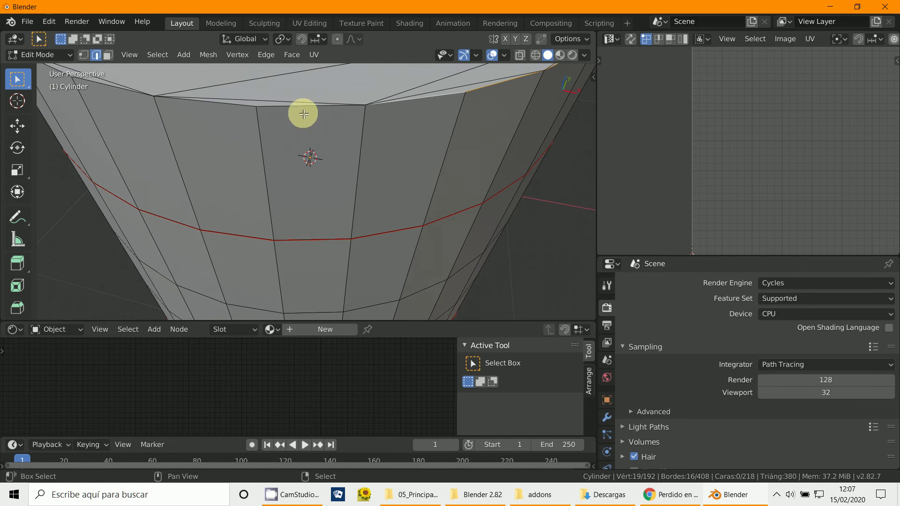
pyautogui.moveTo(236, 140); pyautogui.dragTo(272, 143, button='middle')
pyautogui.keyDown('shift'); pyautogui.click(277, 145); pyautogui.keyUp('shift')
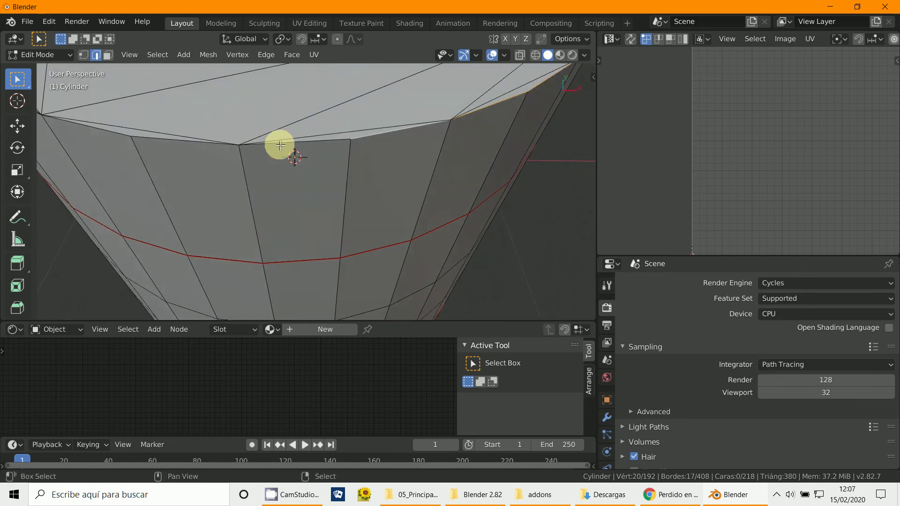
pyautogui.keyDown('shift'); pyautogui.click(201, 155); pyautogui.keyUp('shift')
pyautogui.moveTo(200, 156); pyautogui.dragTo(236, 154, button='middle')
pyautogui.keyDown('shift'); pyautogui.click(218, 131); pyautogui.keyUp('shift')
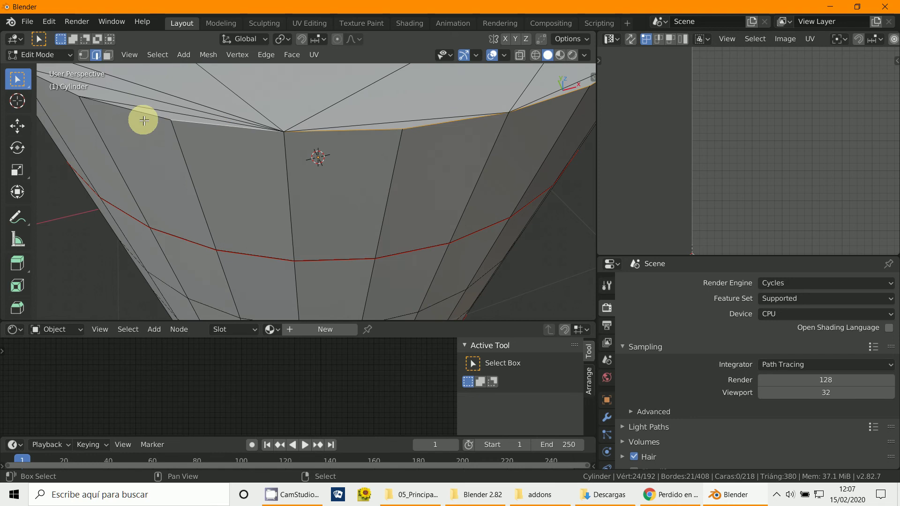
# Add the remaining top-rim edges to the selection and mark the selected rim edges as a seam
pyautogui.keyDown('shift'); pyautogui.click(143, 120); pyautogui.keyUp('shift')
pyautogui.moveTo(143, 121); pyautogui.dragTo(257, 167, button='middle')
pyautogui.keyDown('shift'); pyautogui.click(251, 151); pyautogui.keyUp('shift')
pyautogui.keyDown('shift'); pyautogui.click(209, 154); pyautogui.keyUp('shift')
pyautogui.moveTo(182, 152); pyautogui.dragTo(235, 193, button='middle')
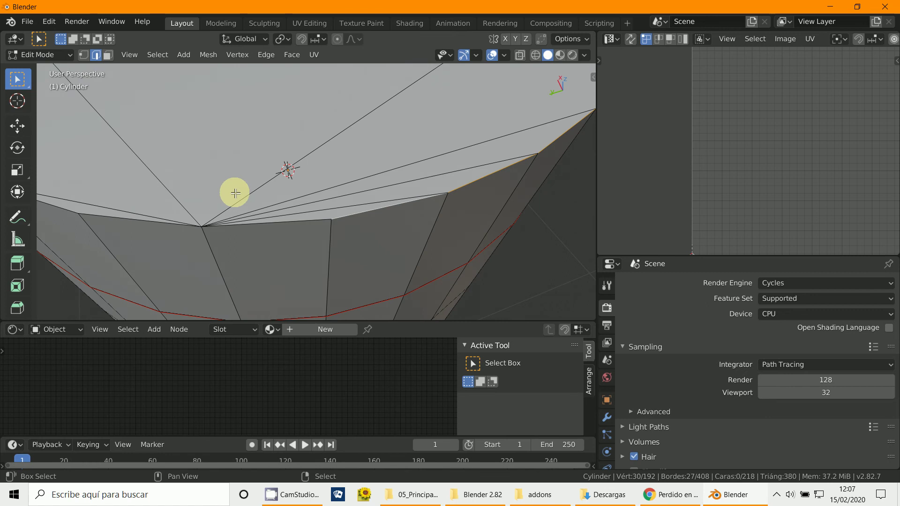
pyautogui.moveTo(152, 225); pyautogui.dragTo(209, 216, button='middle')
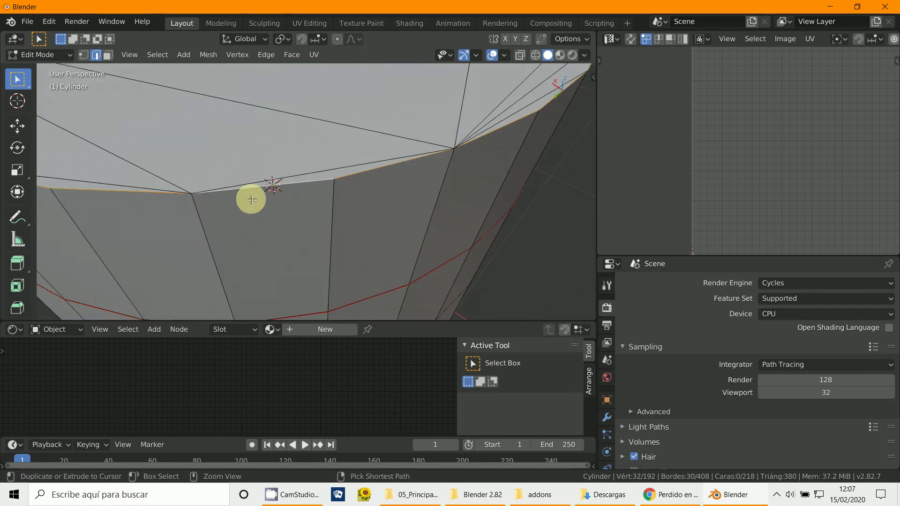
pyautogui.hotkey('ctrl', 'e')
pyautogui.click(246, 230)
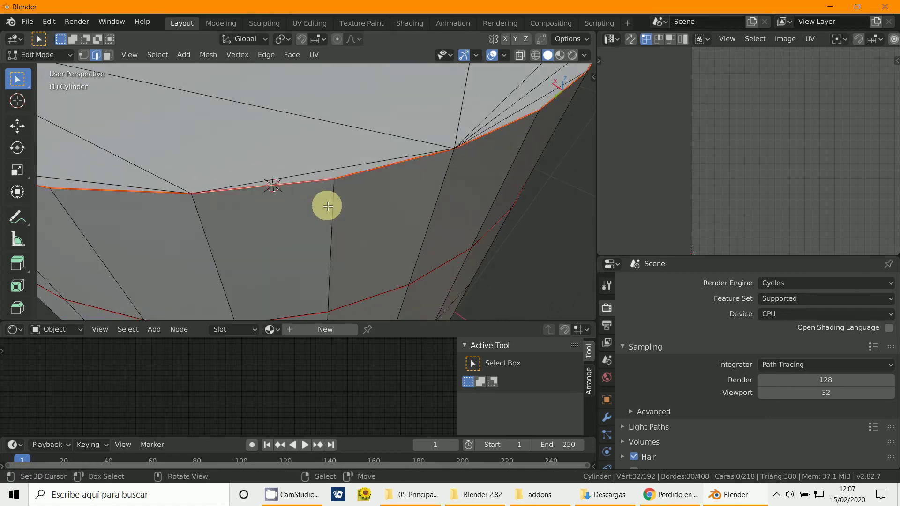
# Mark the two remaining unmarked edges of the cylinder's top rim as seams
pyautogui.scroll(-5, 328, 197)
pyautogui.moveTo(331, 187); pyautogui.dragTo(312, 138, button='middle')
pyautogui.scroll(2, 305, 143)
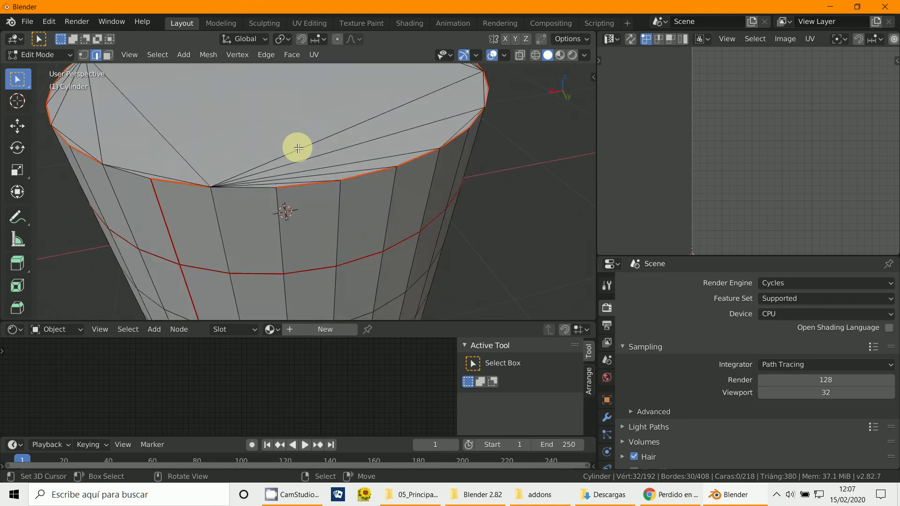
pyautogui.moveTo(149, 182); pyautogui.dragTo(160, 181, button='middle')
pyautogui.hotkey('ctrl', 'e')
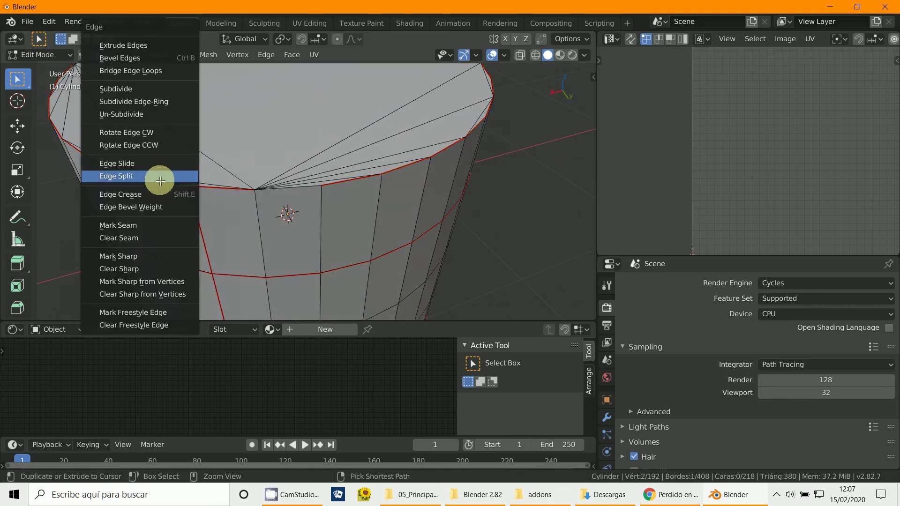
pyautogui.click(153, 233)
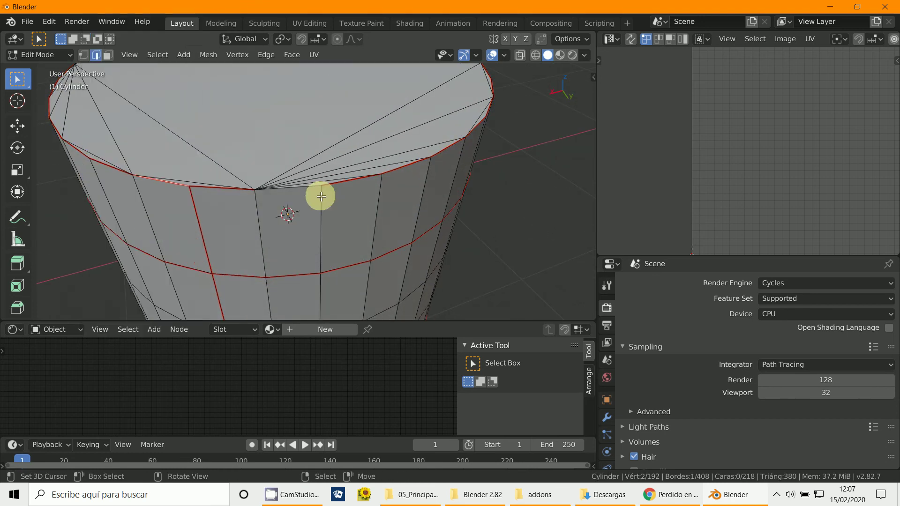
pyautogui.hotkey('ctrl', 'e')
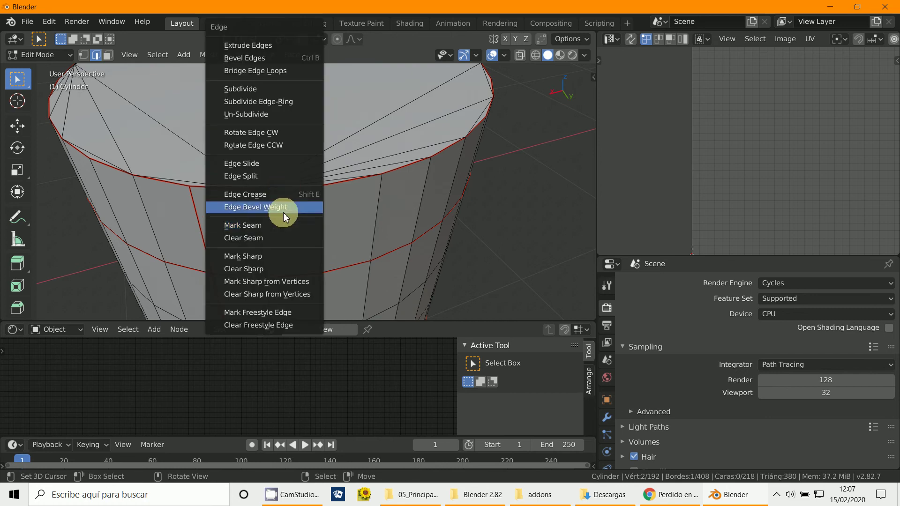
pyautogui.click(276, 226)
# Clear the seams from the upper and lower horizontal edge loops on the cylinder's side
pyautogui.moveTo(368, 255); pyautogui.dragTo(339, 186, button='middle')
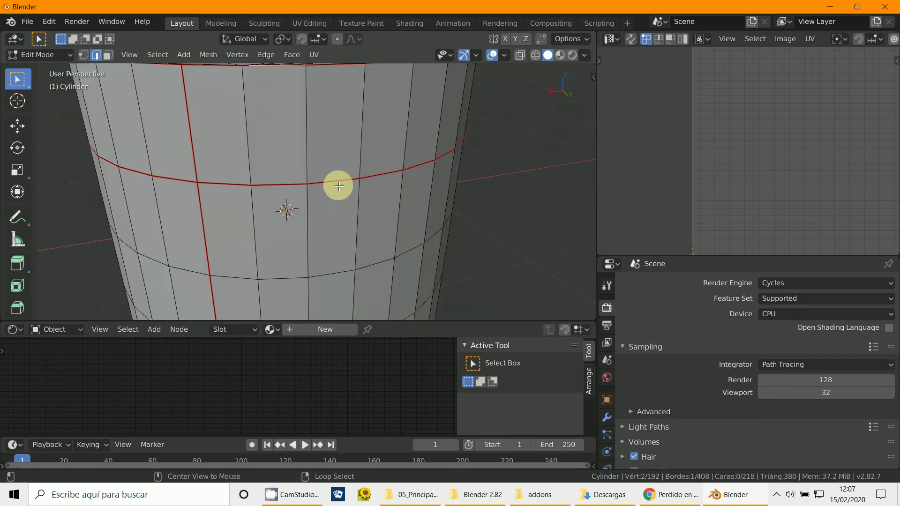
pyautogui.hotkey('ctrl', 'e')
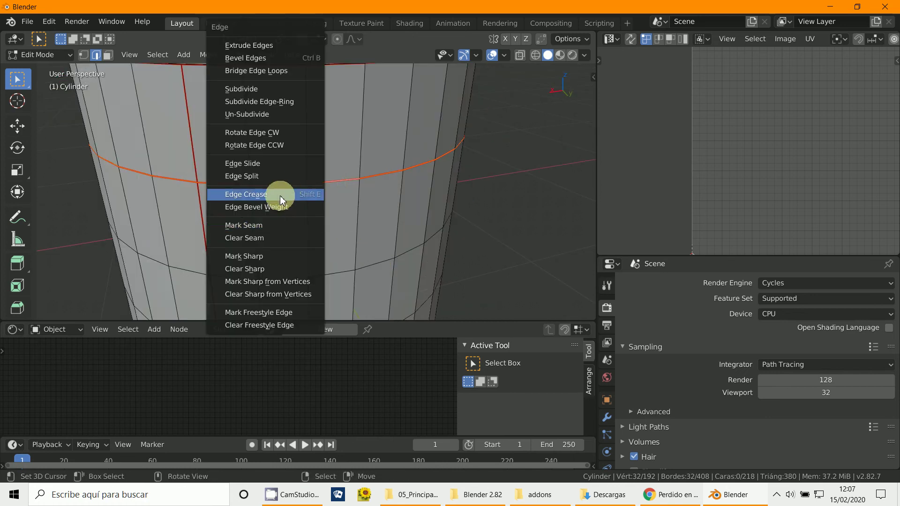
pyautogui.click(238, 243)
pyautogui.scroll(-4, 292, 241)
pyautogui.moveTo(292, 241); pyautogui.dragTo(292, 195, button='middle')
pyautogui.scroll(5, 308, 216)
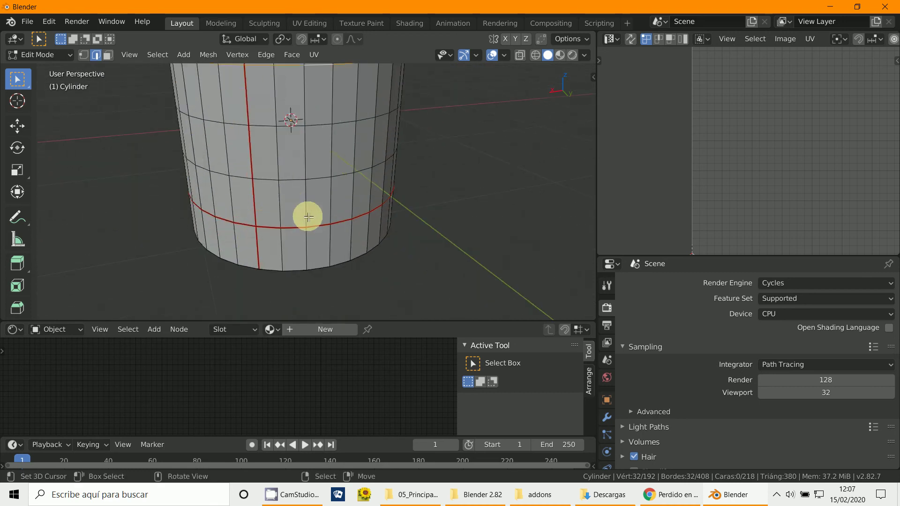
pyautogui.hotkey('ctrl', 'e')
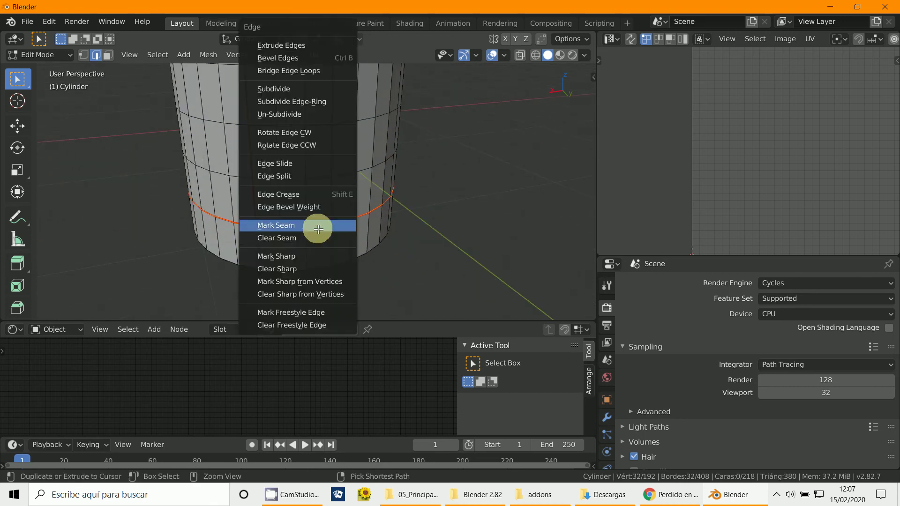
pyautogui.click(287, 243)
# In front view with wireframe shading, box-select the bottom ring of vertices and delete the triangulated bottom cap faces
pyautogui.moveTo(339, 245); pyautogui.dragTo(342, 181, button='middle')
pyautogui.scroll(2, 342, 181)
pyautogui.scroll(-2, 241, 193)
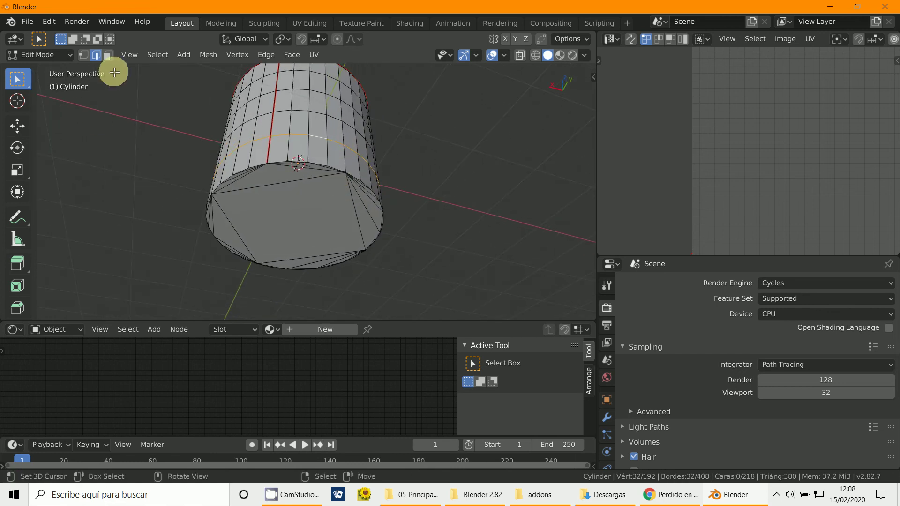
pyautogui.press('KP_1')
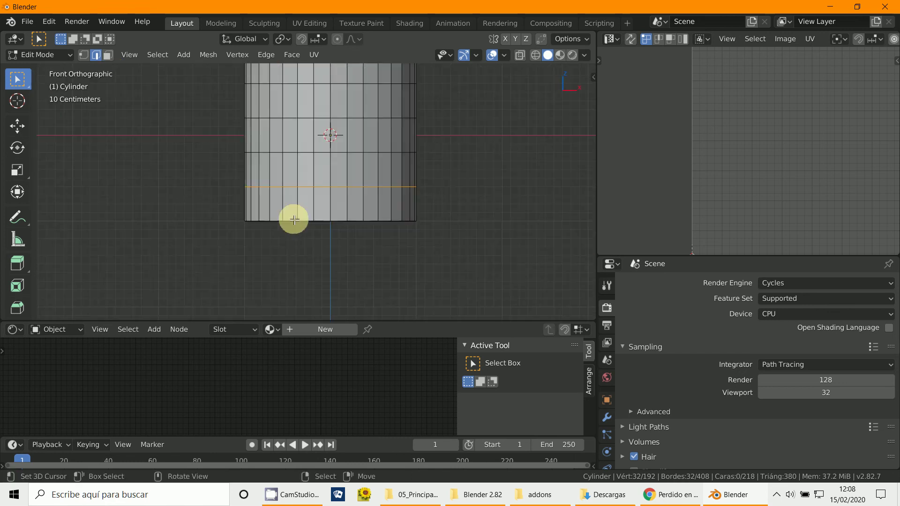
pyautogui.click(84, 56)
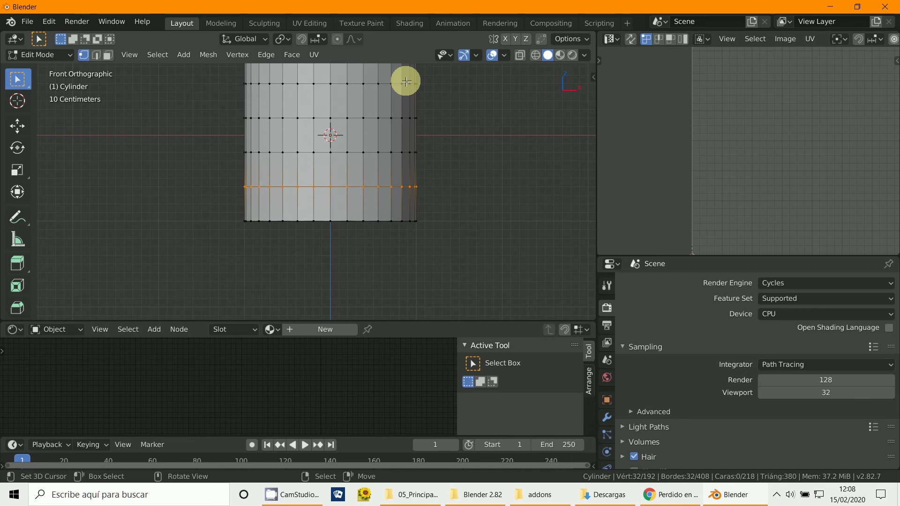
pyautogui.click(532, 58)
pyautogui.hotkey('alt', 'a')
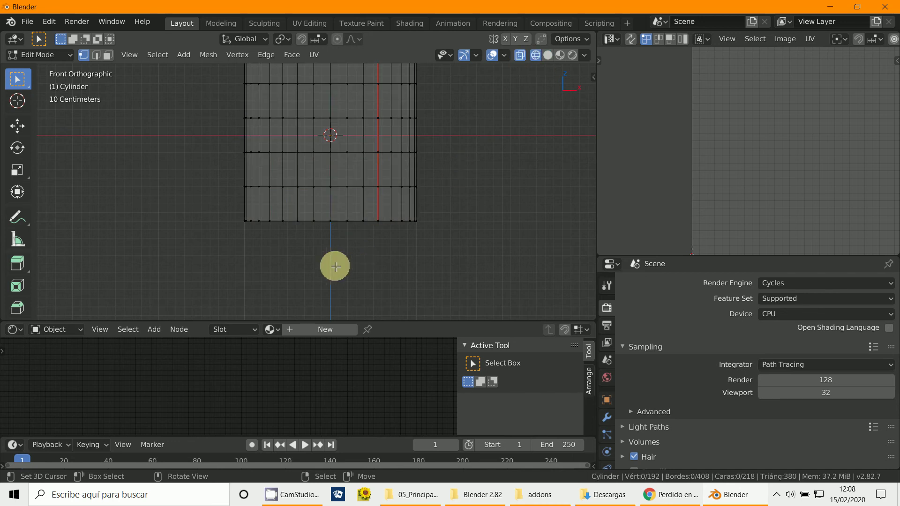
pyautogui.press('b')
pyautogui.moveTo(215, 211); pyautogui.dragTo(441, 240)
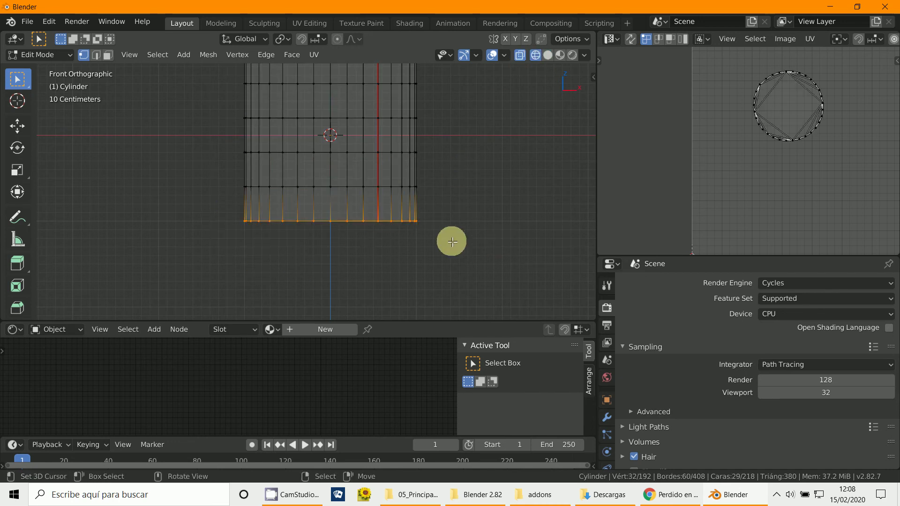
pyautogui.press('x')
pyautogui.click(436, 268)
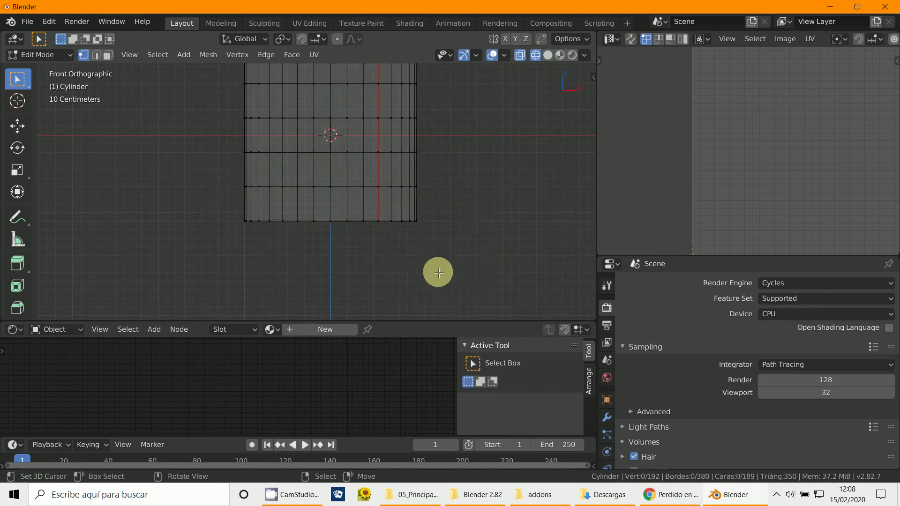
# Select the open bottom rim loop, fill it with a single face and return to solid shading
pyautogui.moveTo(436, 269); pyautogui.dragTo(401, 179, button='middle')
pyautogui.keyDown('alt'); pyautogui.click(339, 192); pyautogui.keyUp('alt')
pyautogui.click(546, 54)
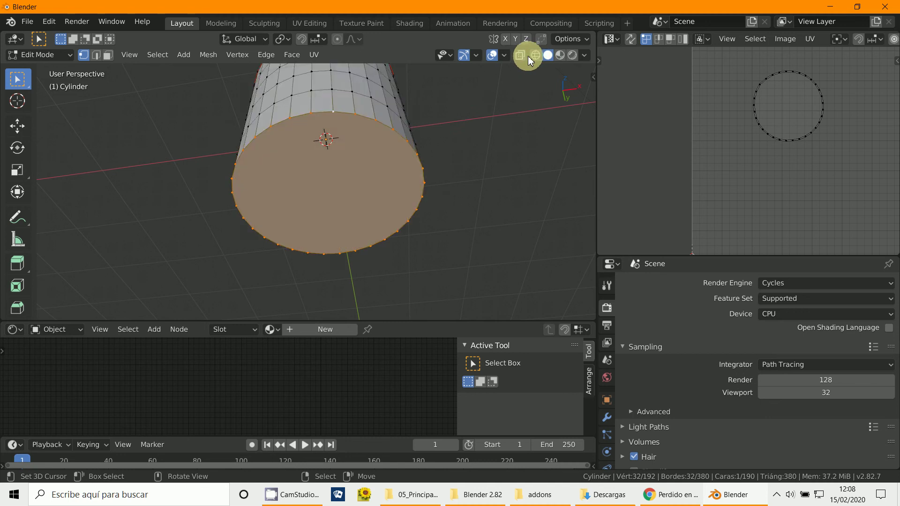
pyautogui.click(535, 55)
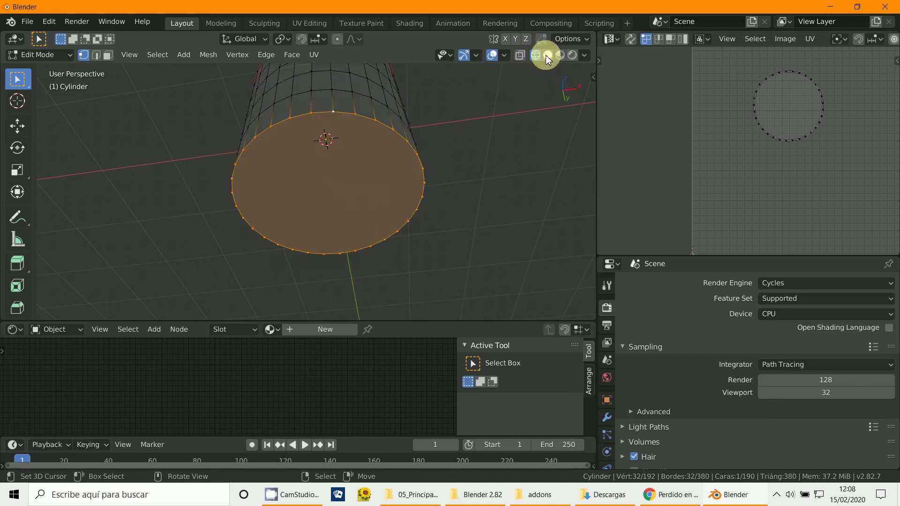
pyautogui.click(547, 55)
pyautogui.moveTo(511, 136); pyautogui.dragTo(480, 168, button='middle')
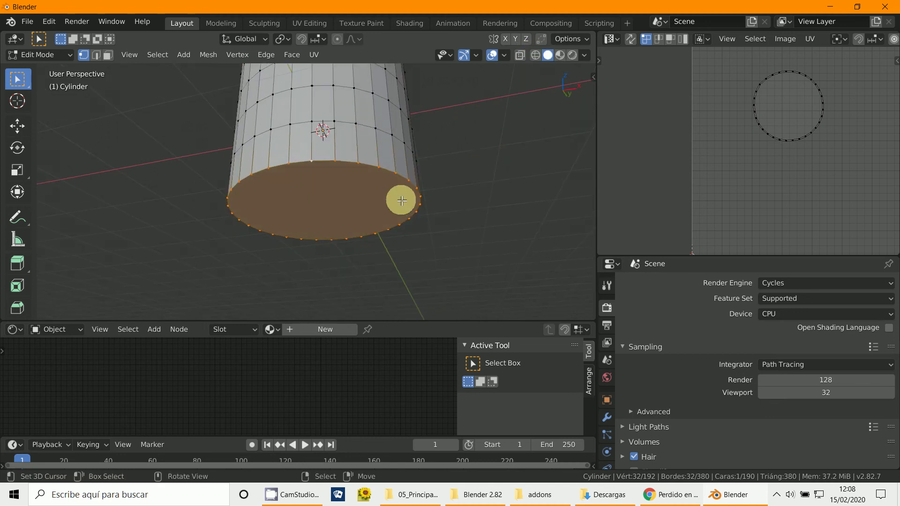
pyautogui.hotkey('ctrl', 't')
pyautogui.moveTo(401, 199)
pyautogui.mouseDown(button='middle')
pyautogui.moveTo(402, 153)
pyautogui.moveTo(406, 208)
pyautogui.mouseUp(button='middle')
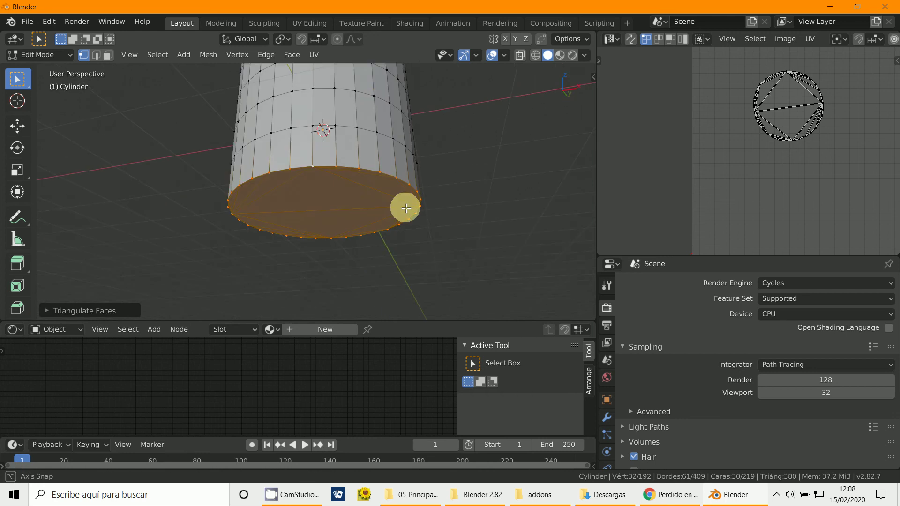
pyautogui.scroll(2, 407, 208)
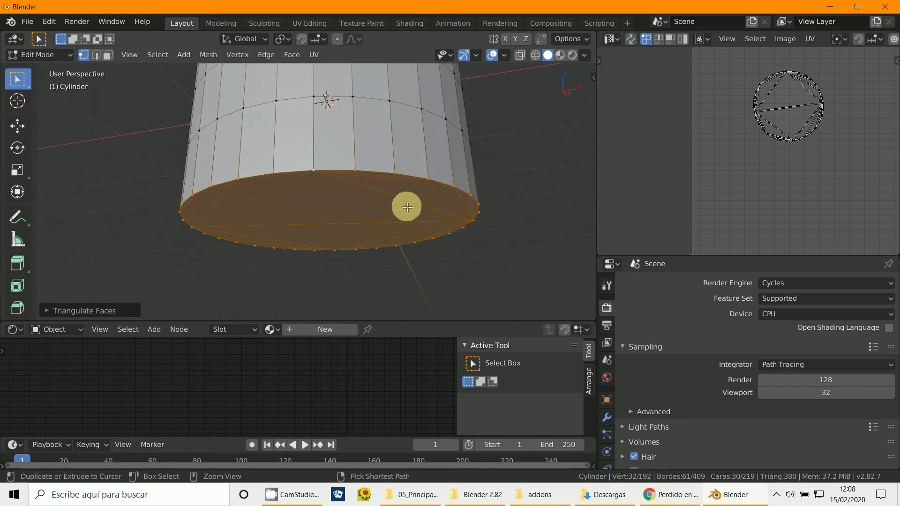
pyautogui.hotkey('ctrl', 'z')
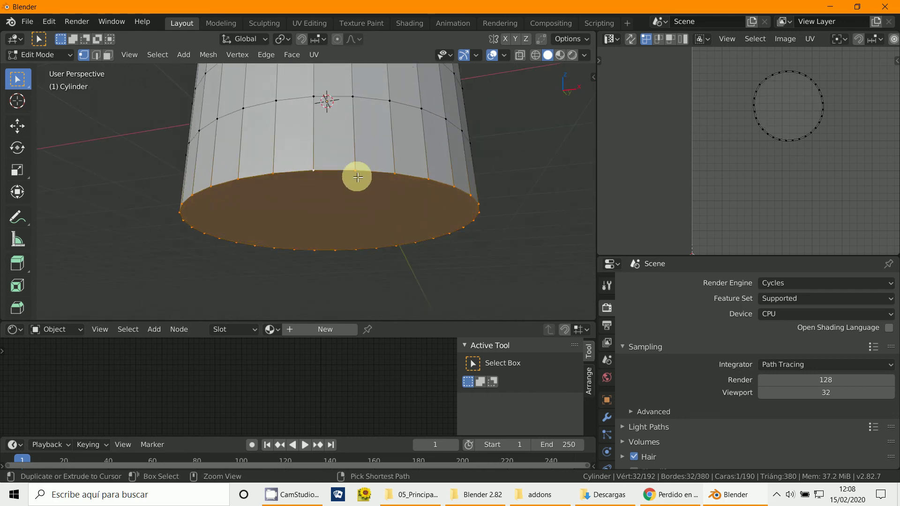
# Mark the bottom rim as a seam, triangulate the bottom cap face and deselect everything
pyautogui.hotkey('ctrl', 'e')
pyautogui.click(356, 225)
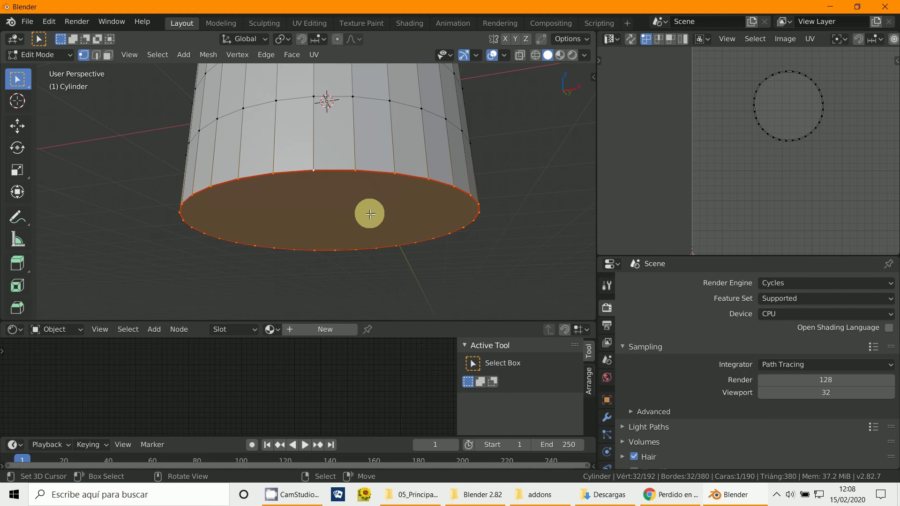
pyautogui.hotkey('ctrl', 't')
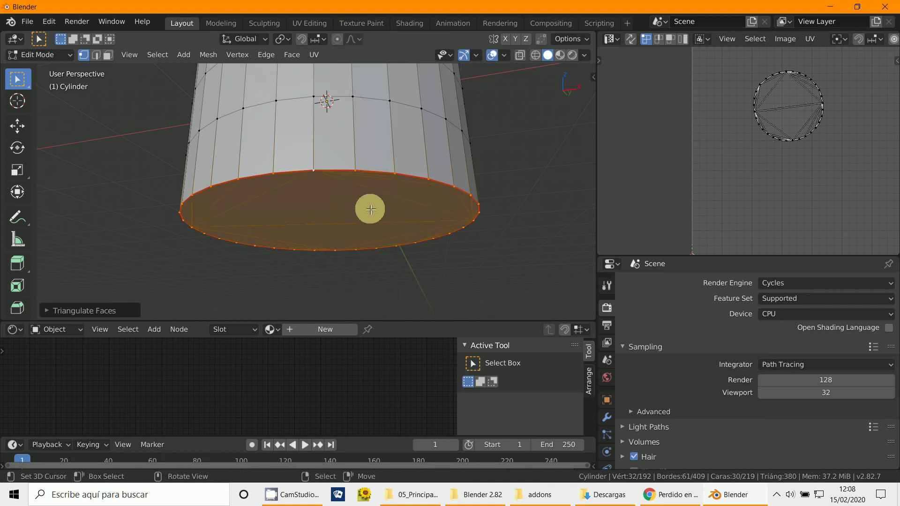
pyautogui.click(512, 249)
# Examine the seams along the top rim, the vertical side line and the bottom rim from all around the cylinder
pyautogui.moveTo(513, 249); pyautogui.dragTo(373, 244, button='middle')
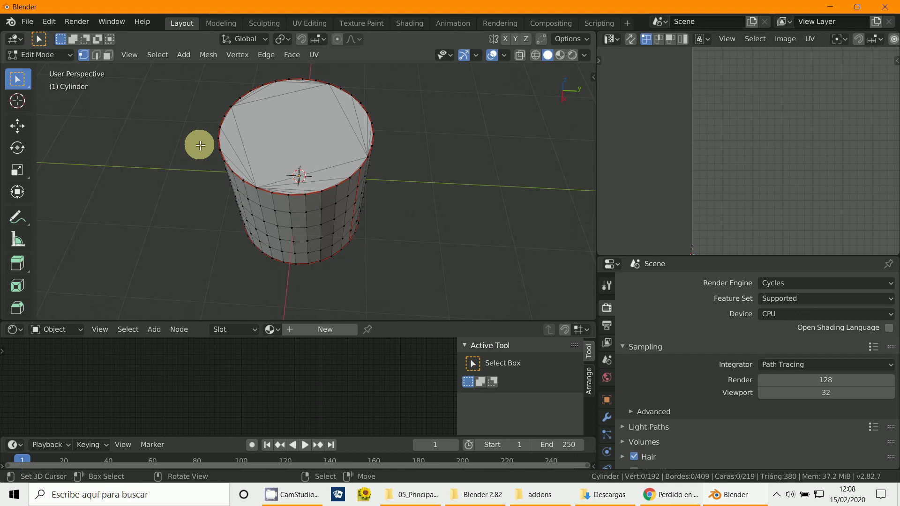
pyautogui.moveTo(415, 193); pyautogui.dragTo(355, 171, button='middle')
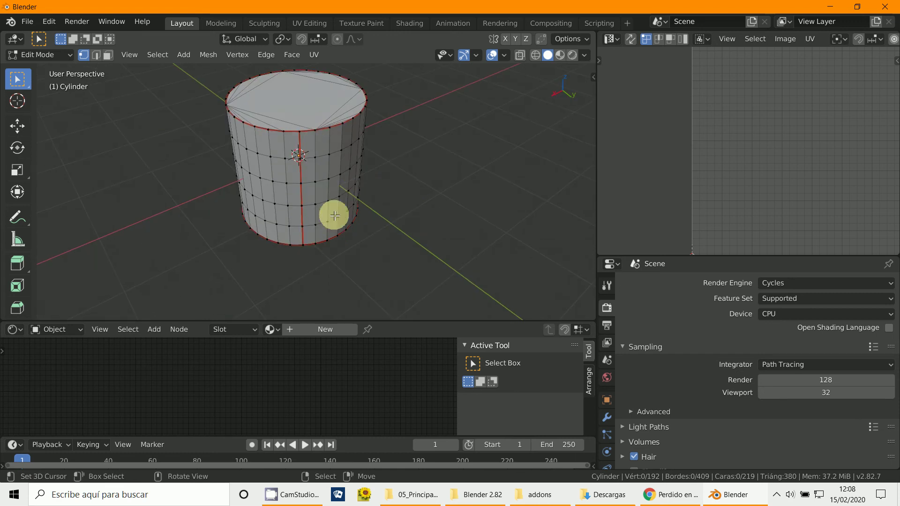
pyautogui.moveTo(420, 197); pyautogui.dragTo(369, 161, button='middle')
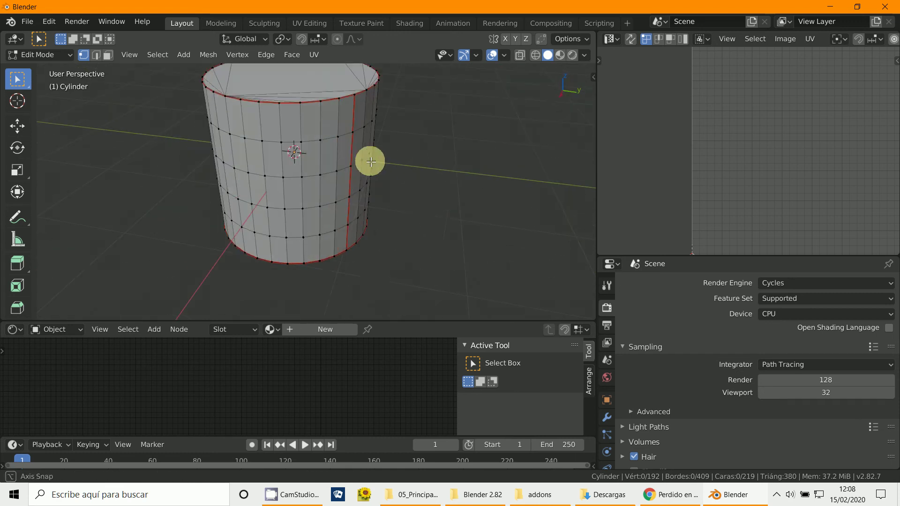
pyautogui.moveTo(363, 246); pyautogui.dragTo(360, 92, button='middle')
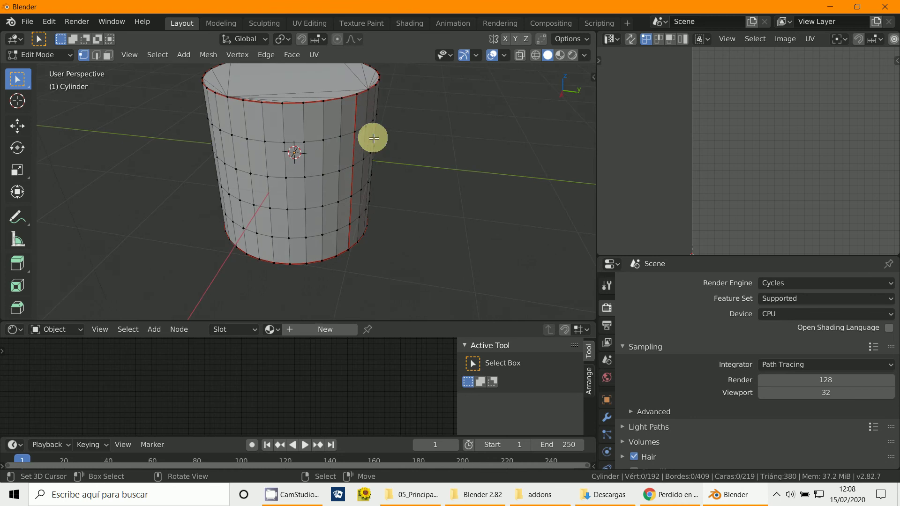
pyautogui.moveTo(240, 250); pyautogui.dragTo(325, 249, button='middle')
pyautogui.moveTo(449, 252); pyautogui.dragTo(369, 97, button='middle')
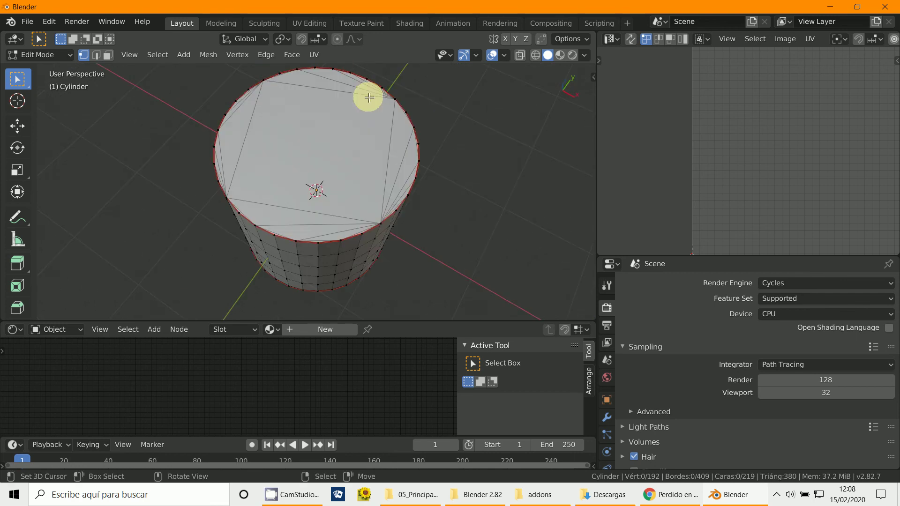
pyautogui.moveTo(290, 213); pyautogui.dragTo(438, 173, button='middle')
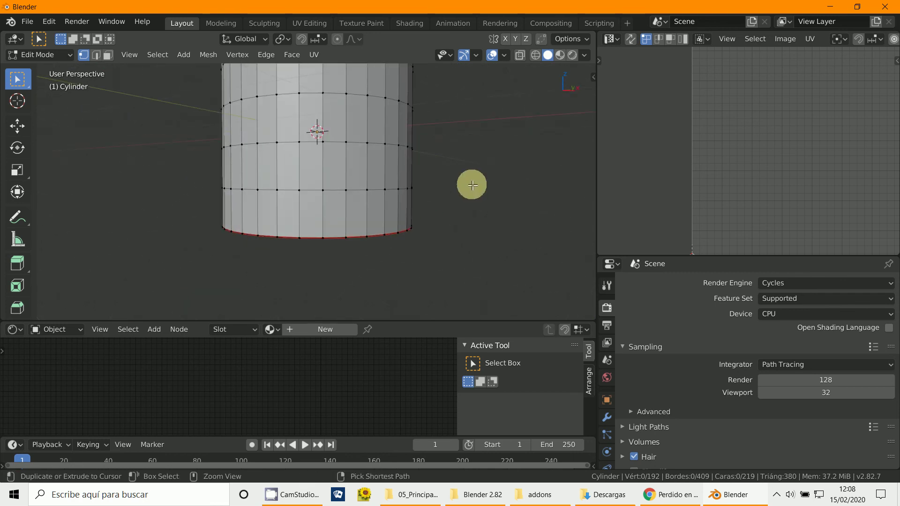
pyautogui.hotkey('ctrl', 'e')
pyautogui.click(430, 225)
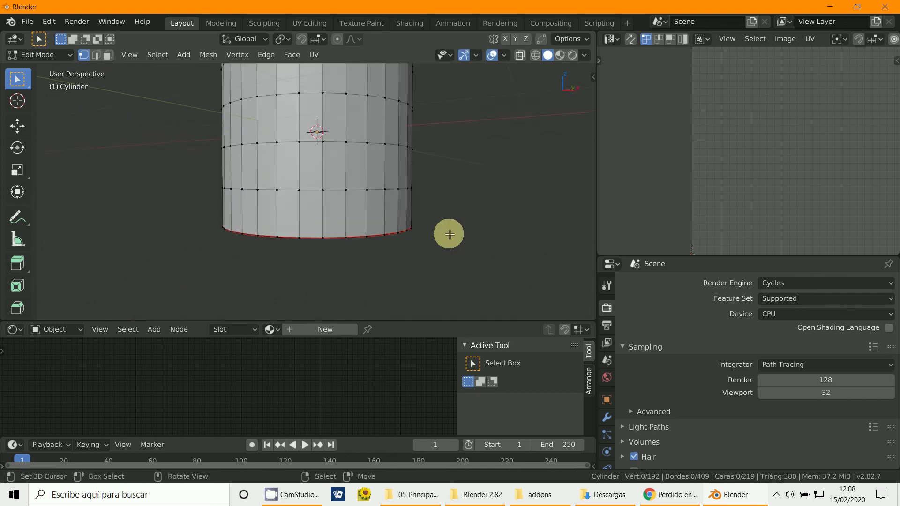
pyautogui.hotkey('ctrl', 'e')
pyautogui.click(437, 226)
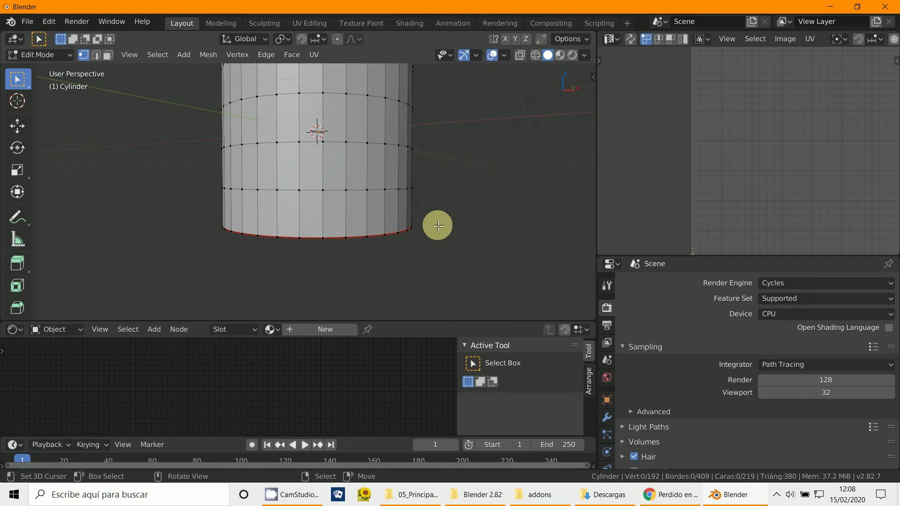
pyautogui.moveTo(437, 226); pyautogui.dragTo(371, 214, button='middle')
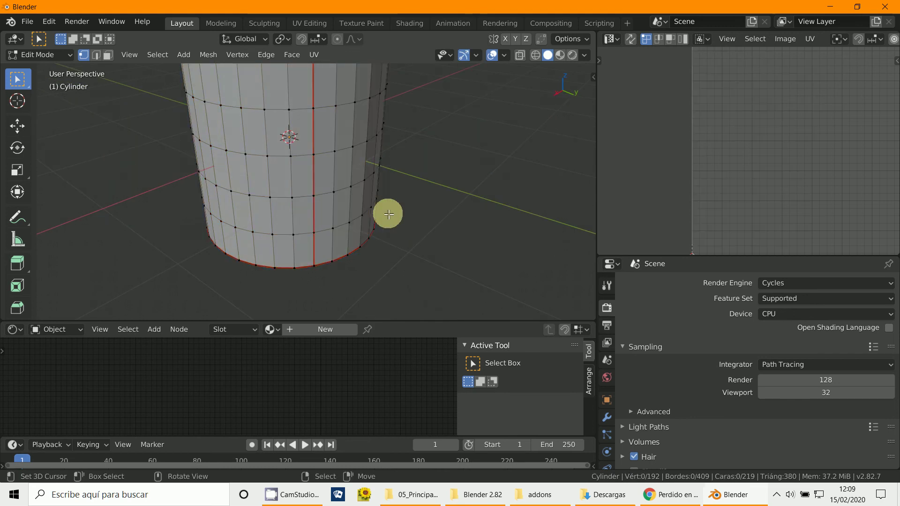
# Select the whole cylinder mesh and UV unwrap it along the marked seams
pyautogui.press('a')
pyautogui.press('u')
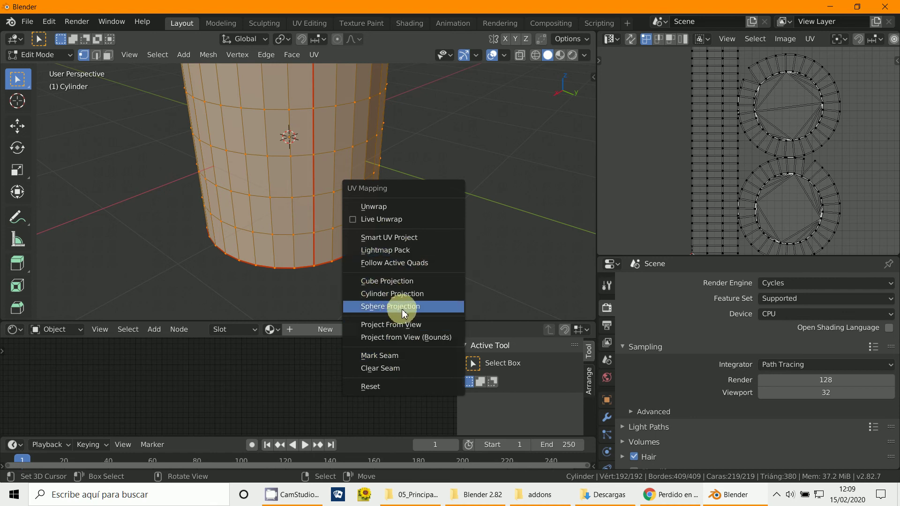
pyautogui.click(394, 209)
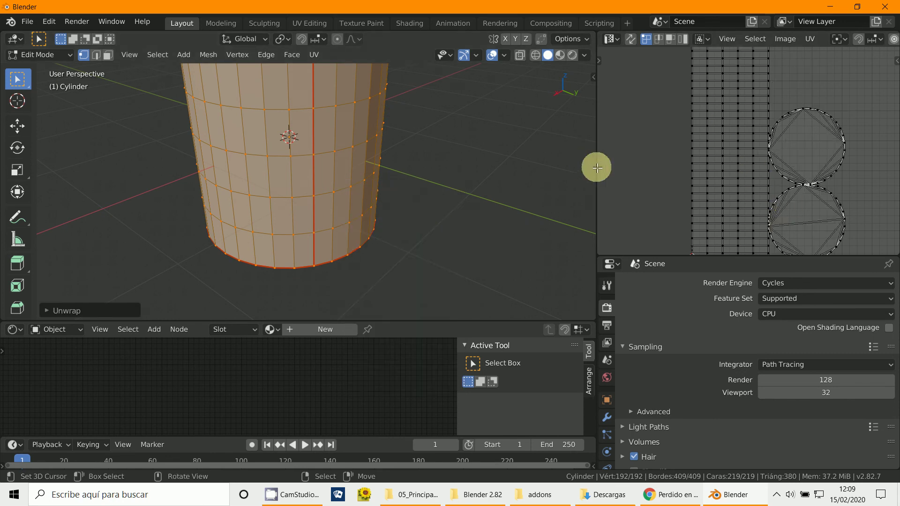
# Widen the UV editor and move the upper circular cap island toward the upper-right corner of the UV square
pyautogui.moveTo(596, 167); pyautogui.dragTo(317, 167)
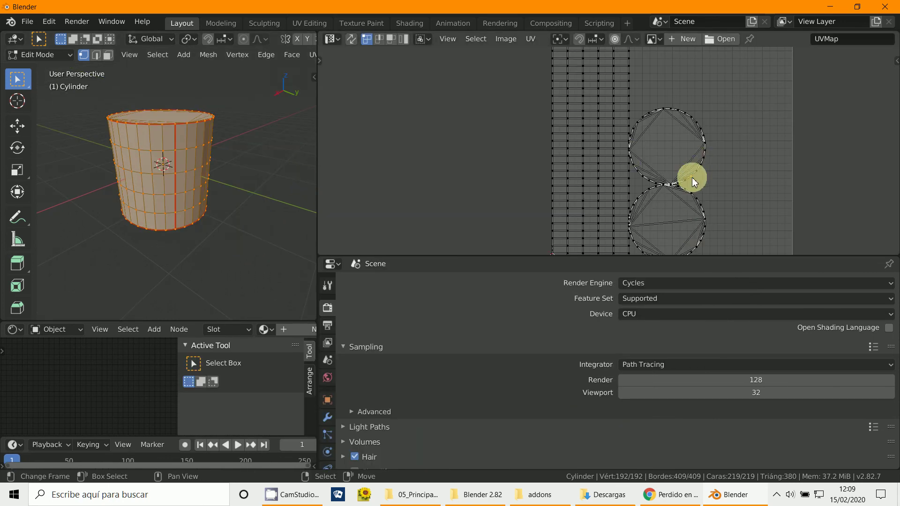
pyautogui.press('l')
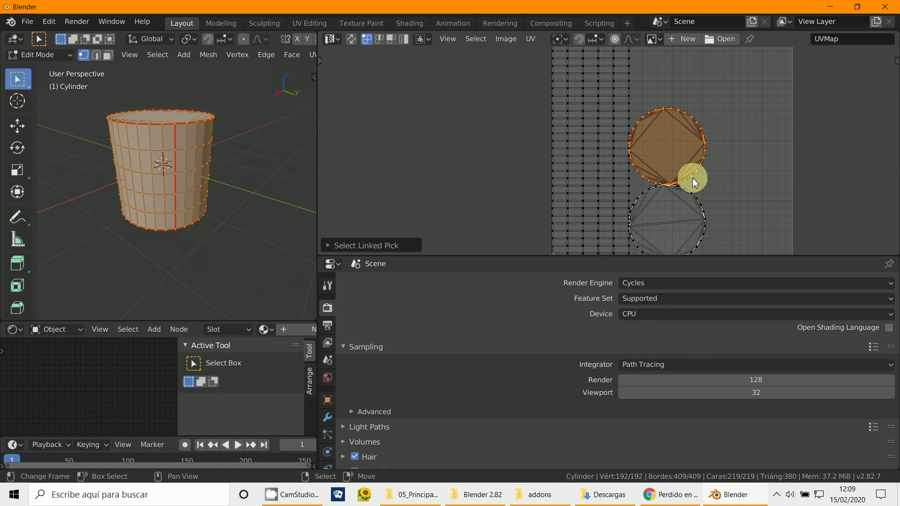
pyautogui.press('g')
pyautogui.click(769, 143)
# Select the whole lower circular cap island and move it directly below the other cap island
pyautogui.click(707, 223)
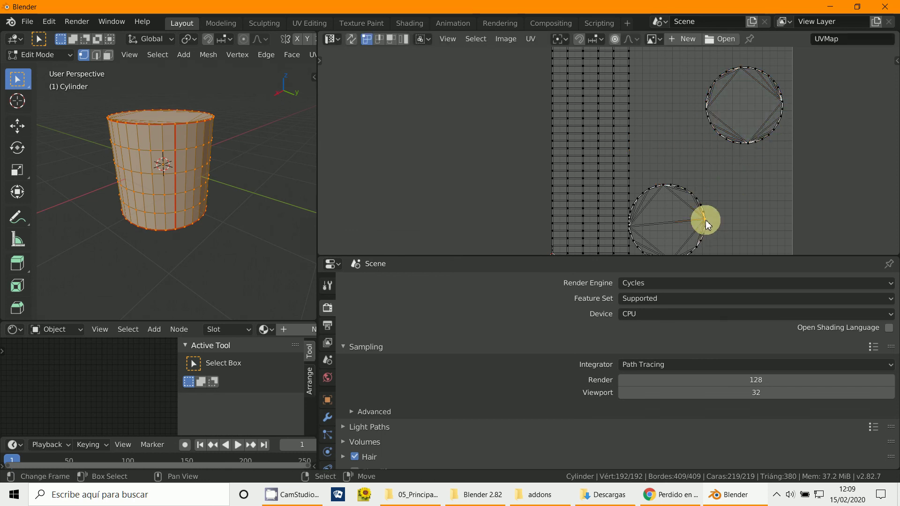
pyautogui.press('h')
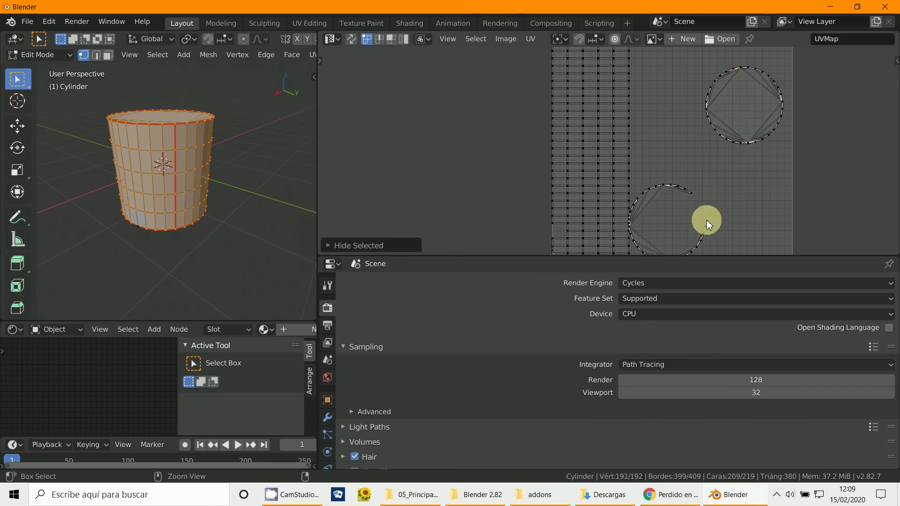
pyautogui.hotkey('alt', 'h')
pyautogui.press('l')
pyautogui.press('g')
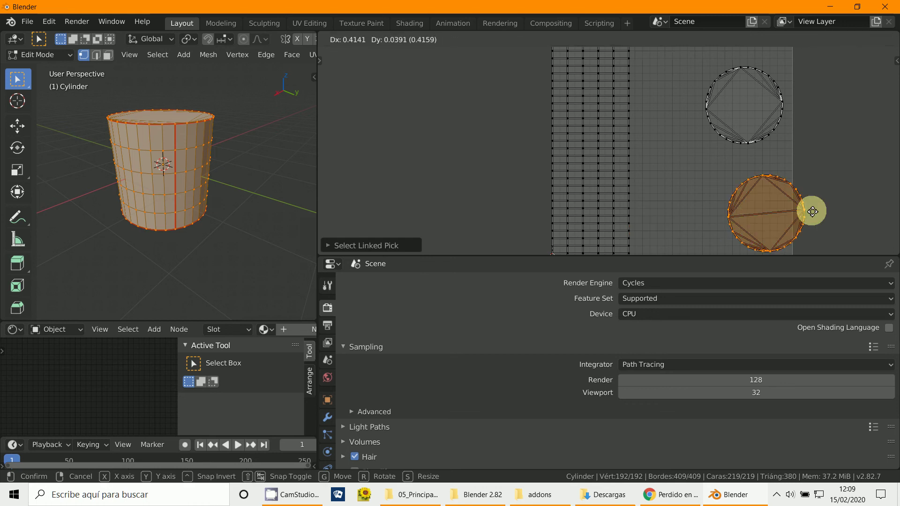
pyautogui.click(773, 183)
# Select the cylinder's side strip island in the UV layout and scale it along X to about twice its width
pyautogui.click(625, 176)
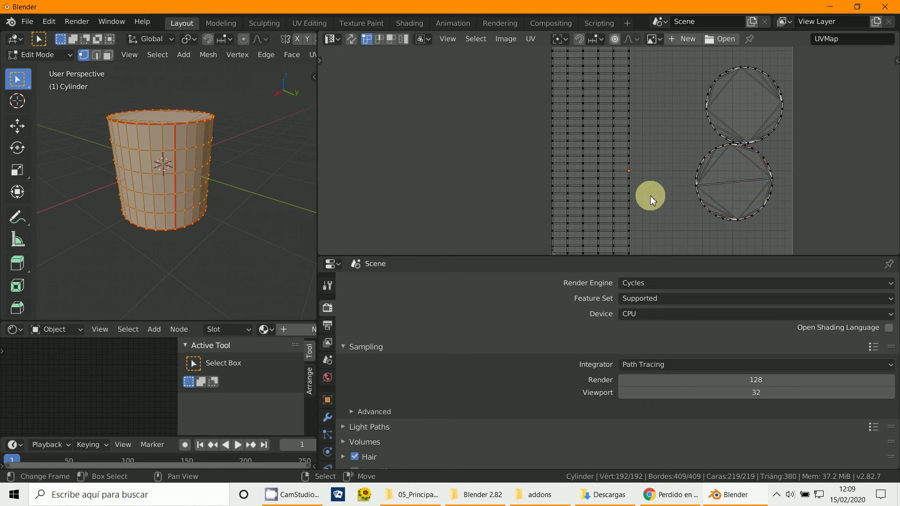
pyautogui.press('l')
pyautogui.press('r')
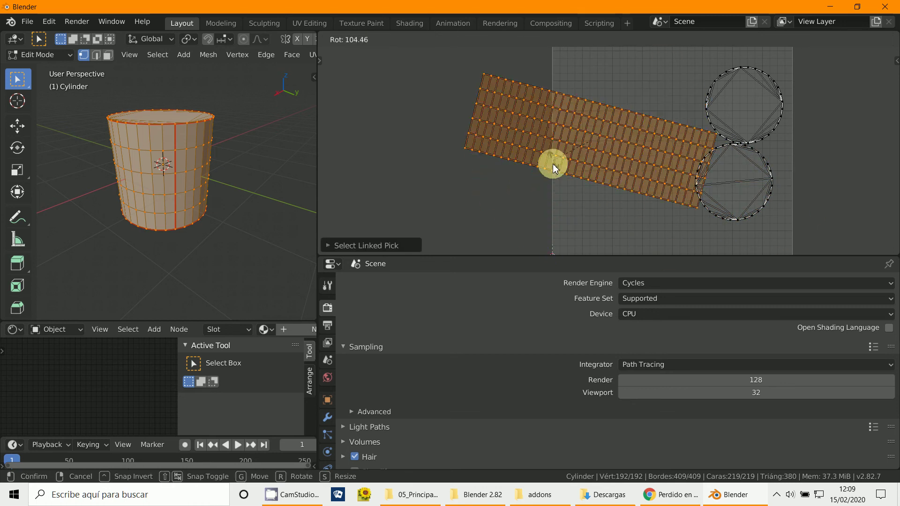
pyautogui.click(618, 168)
pyautogui.press('s')
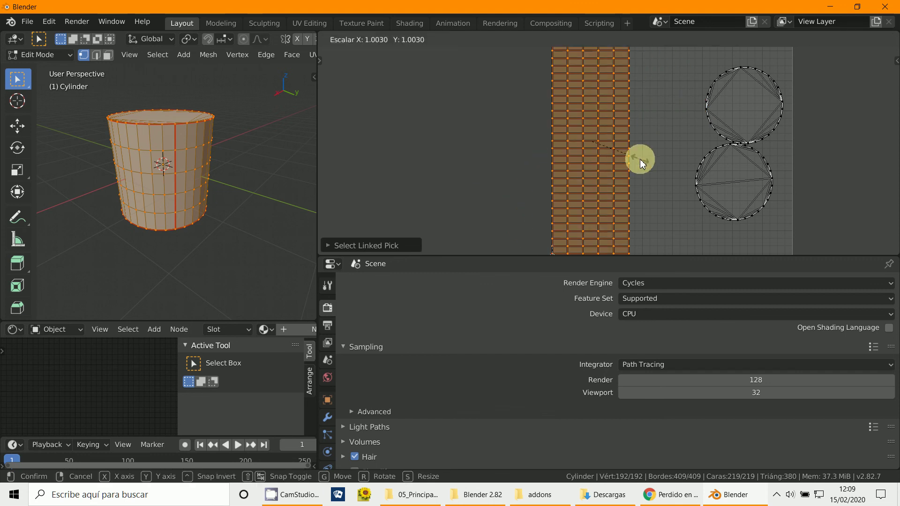
pyautogui.press('x')
pyautogui.click(694, 182)
# Move the side strip island toward the centre of the UV square and rotate it about 90 degrees to lie horizontally
pyautogui.press('g')
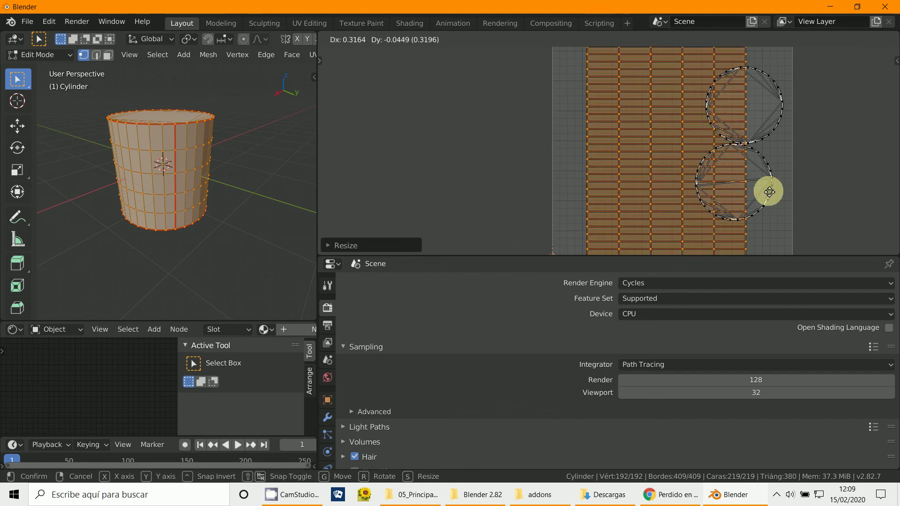
pyautogui.click(769, 193)
pyautogui.press('r')
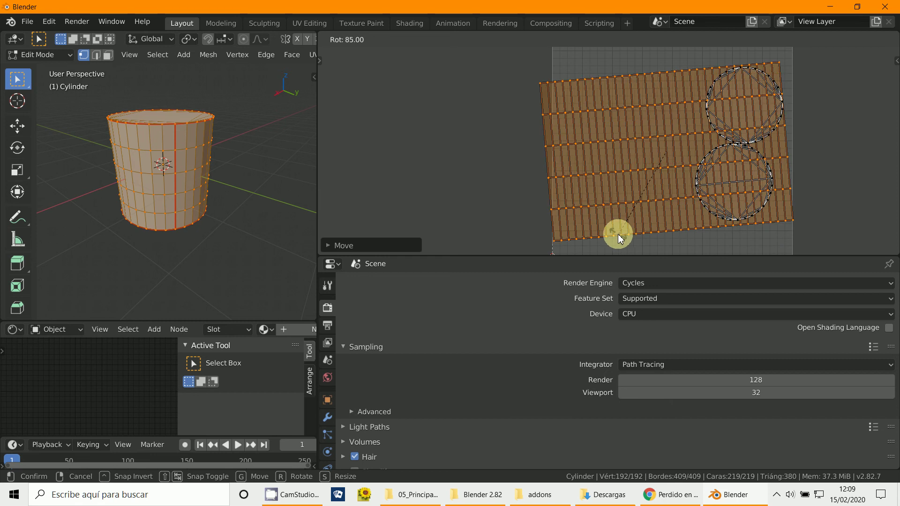
pyautogui.click(616, 235)
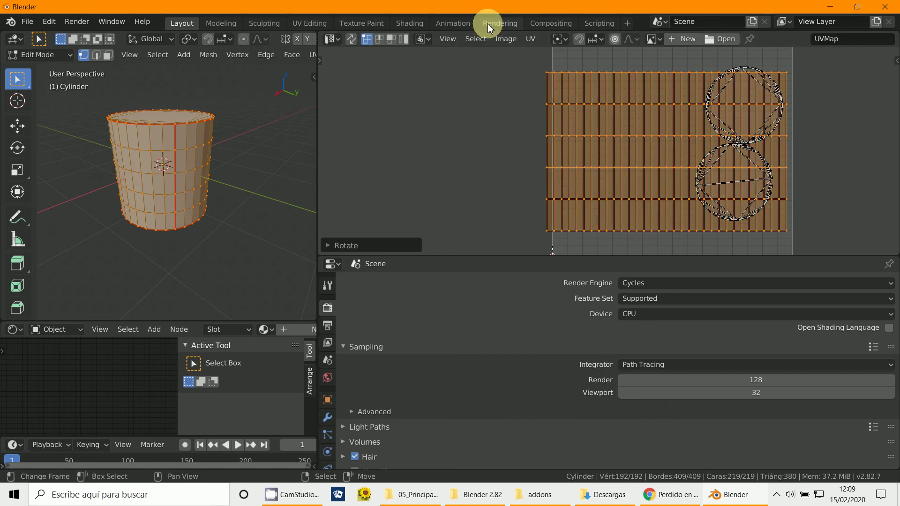
# Start opening an image in the UV editor and look through the texture folders in 01-Texturas Urbicad2
pyautogui.click(506, 38)
pyautogui.click(519, 67)
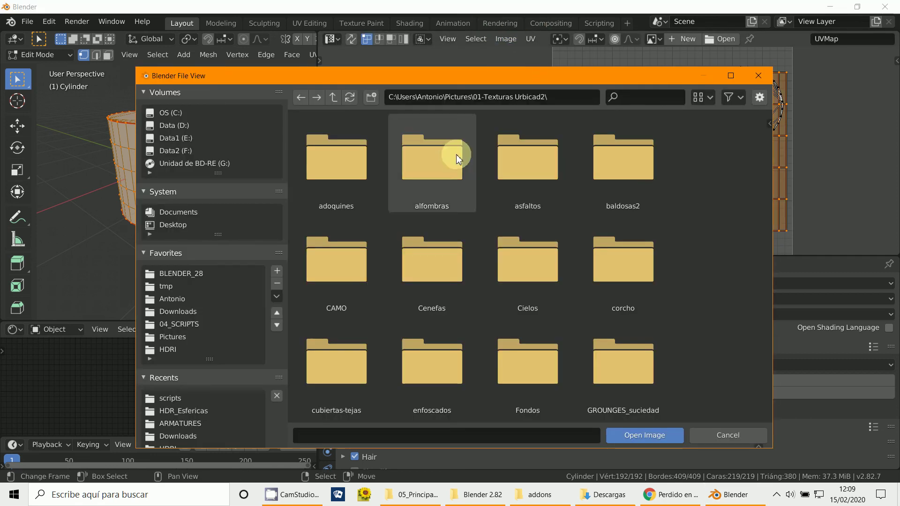
pyautogui.scroll(-6, 347, 261)
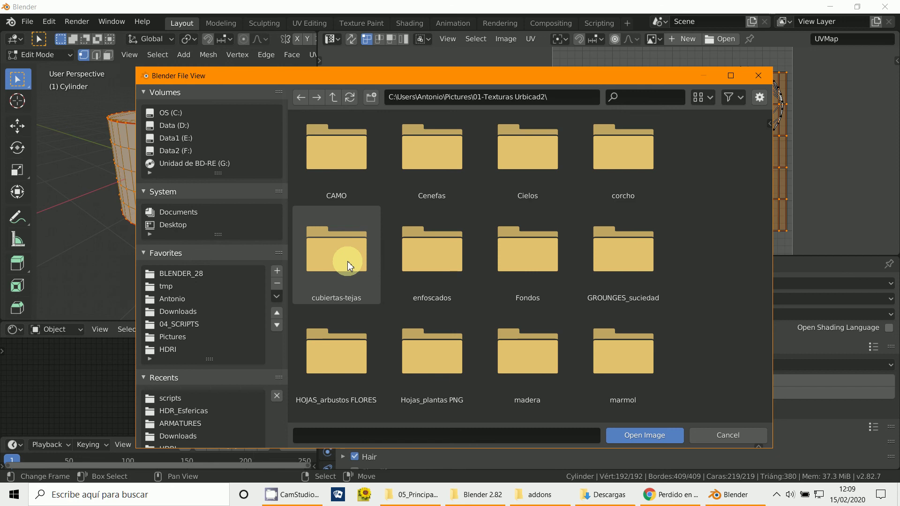
pyautogui.scroll(-4, 348, 261)
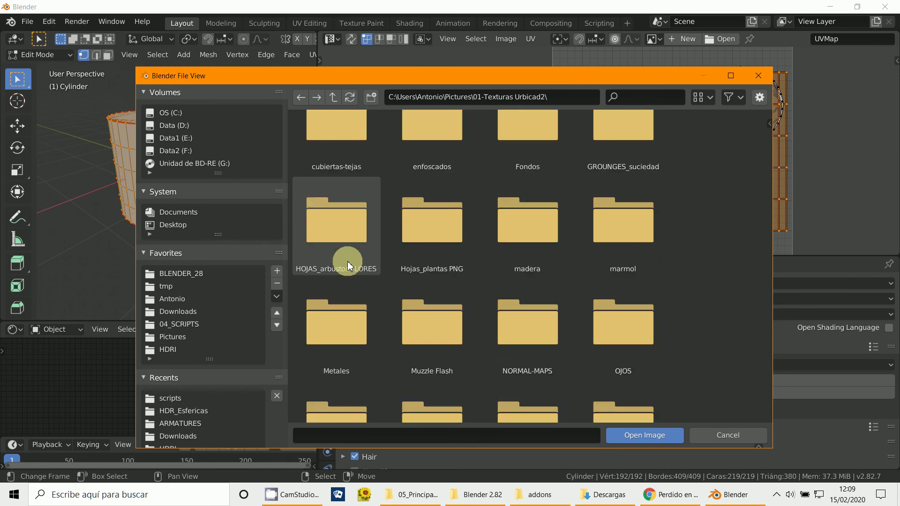
pyautogui.scroll(2, 347, 260)
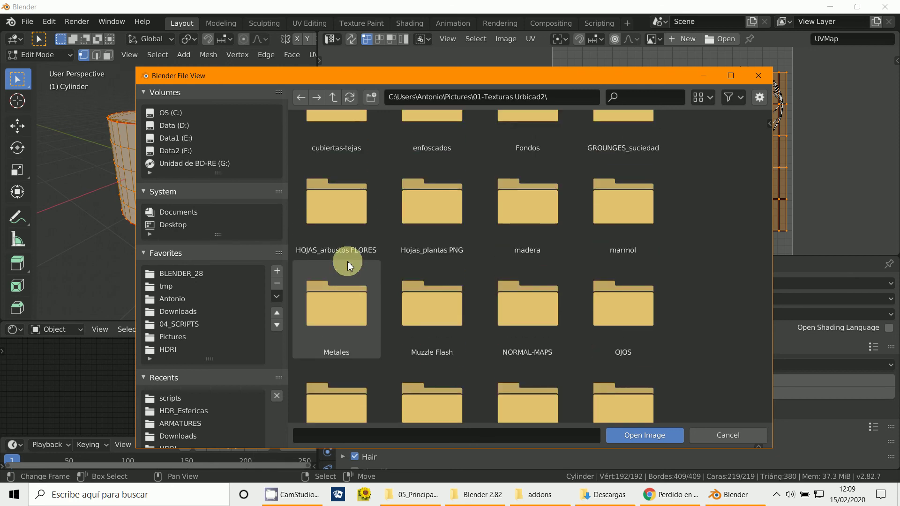
pyautogui.scroll(-2, 347, 261)
pyautogui.scroll(4, 348, 260)
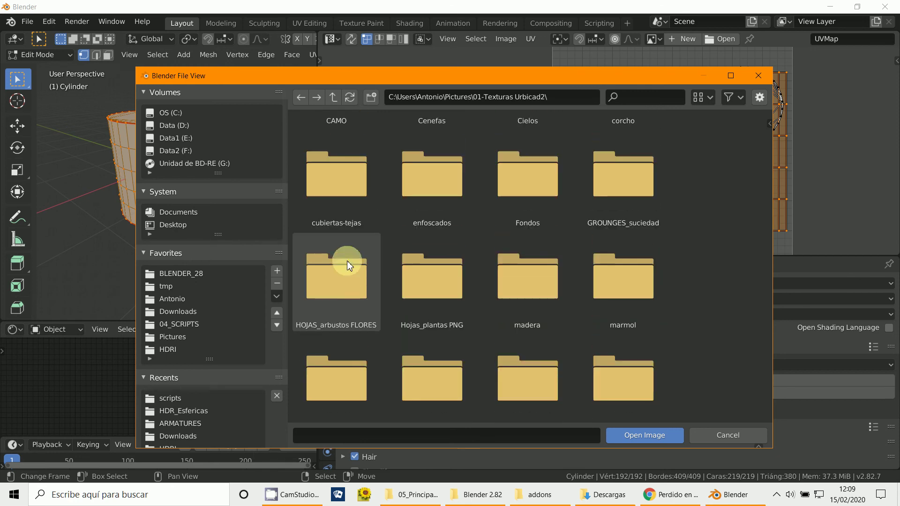
pyautogui.scroll(5, 434, 201)
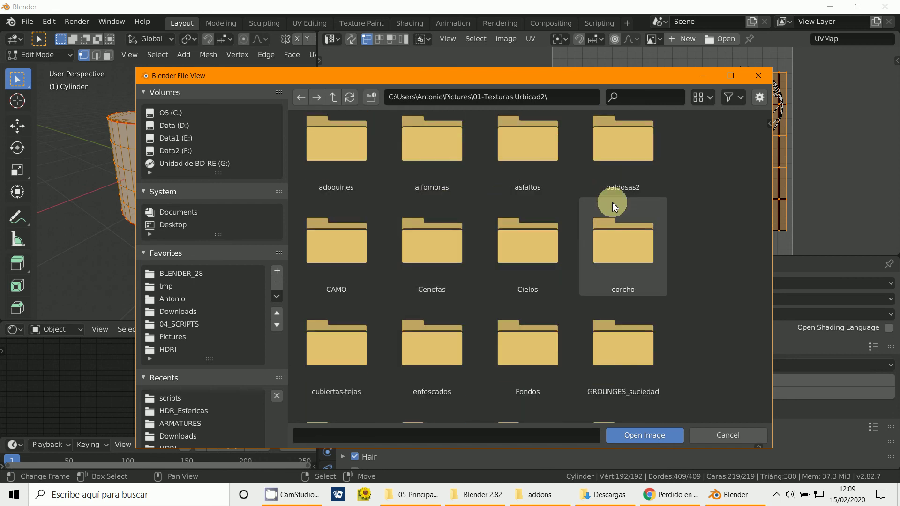
pyautogui.scroll(-5, 612, 206)
pyautogui.scroll(-2, 611, 205)
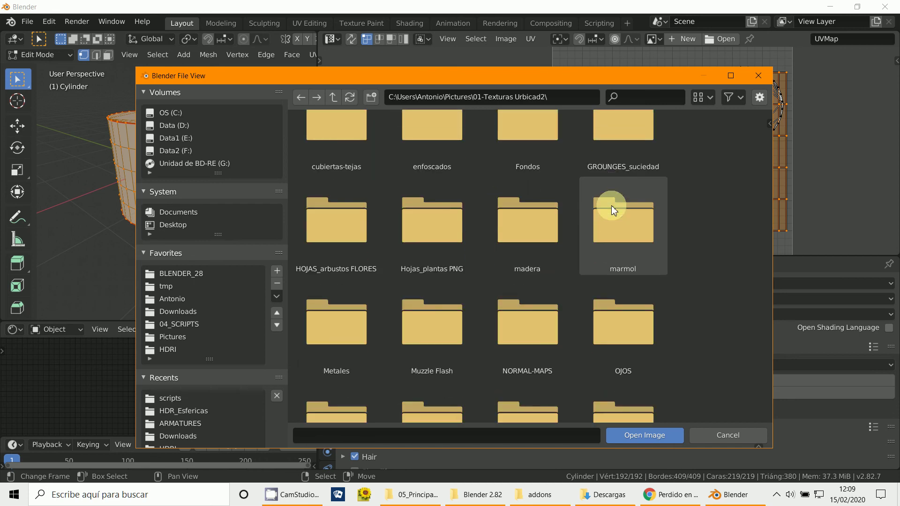
pyautogui.scroll(8, 569, 222)
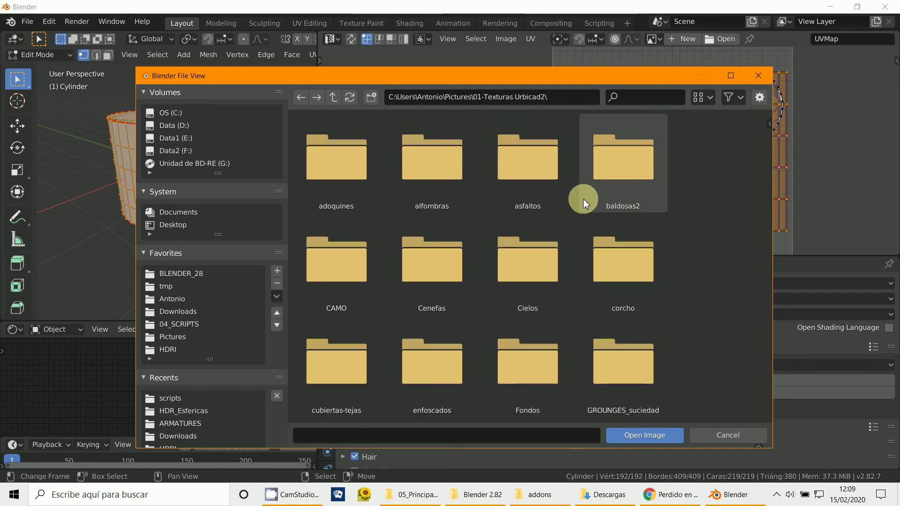
pyautogui.scroll(-1, 656, 296)
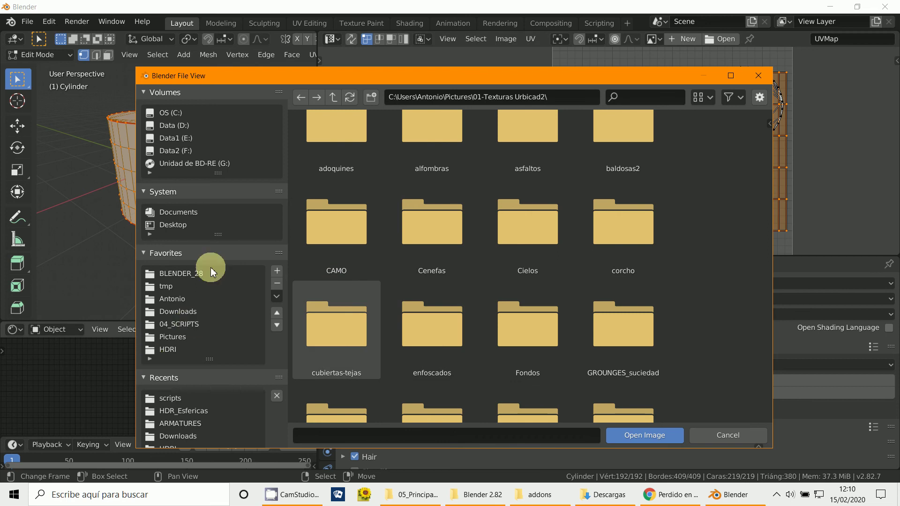
# Load the checkerboard image 000_tablero.jpg from D:\IMAGENES-2\ByN-rayas into the UV editor
pyautogui.click(182, 126)
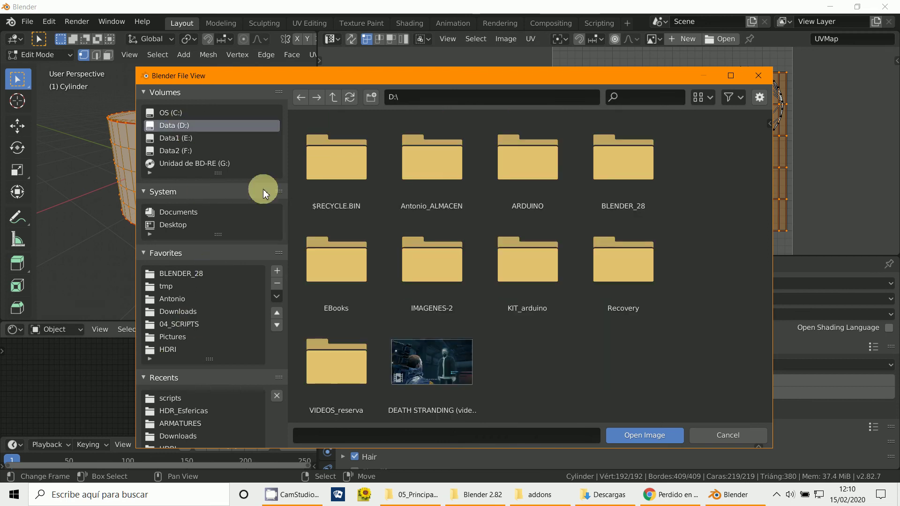
pyautogui.doubleClick(452, 275)
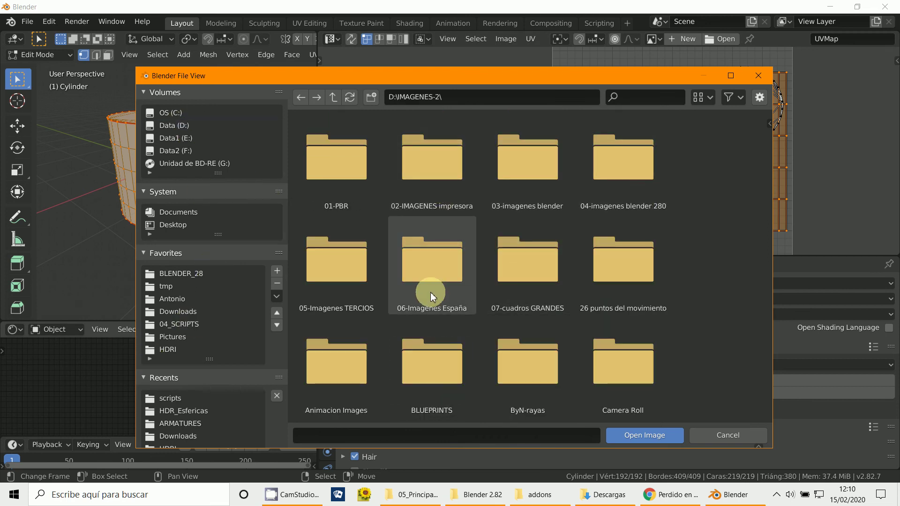
pyautogui.scroll(-3, 481, 196)
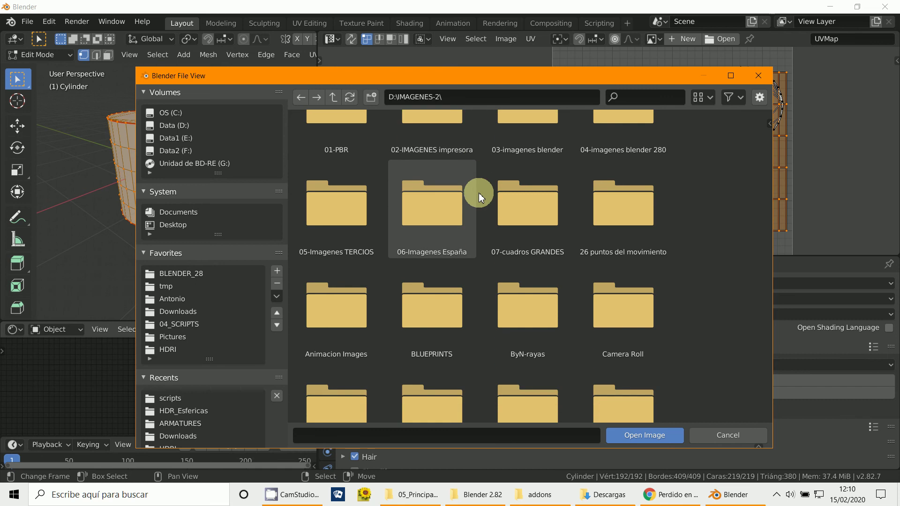
pyautogui.doubleClick(531, 306)
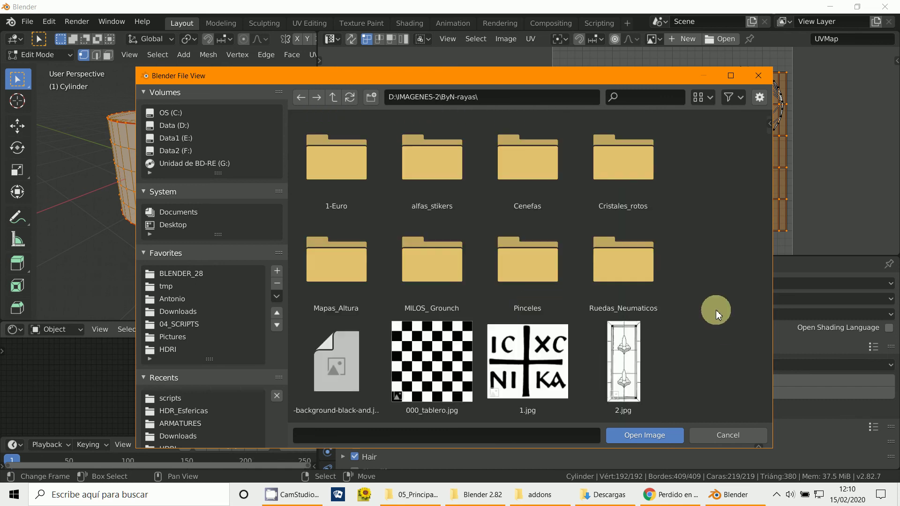
pyautogui.scroll(-3, 701, 301)
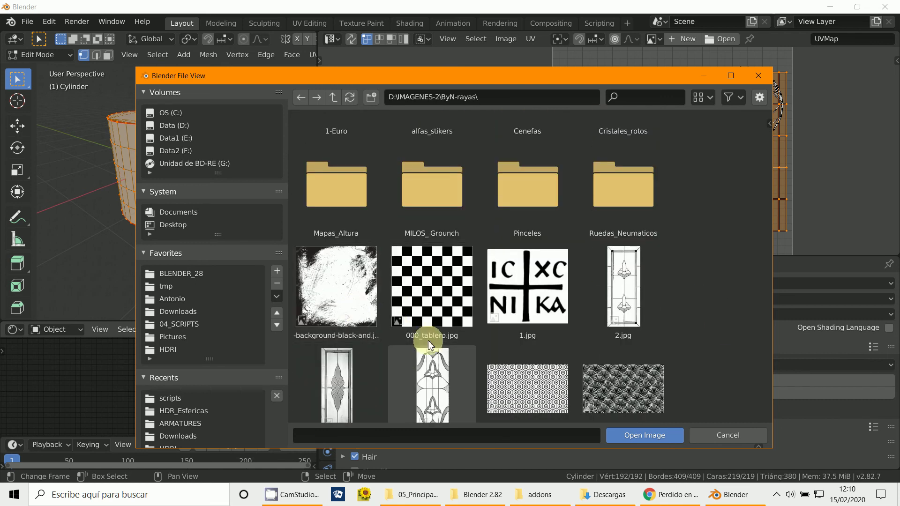
pyautogui.scroll(-1, 423, 338)
pyautogui.doubleClick(437, 262)
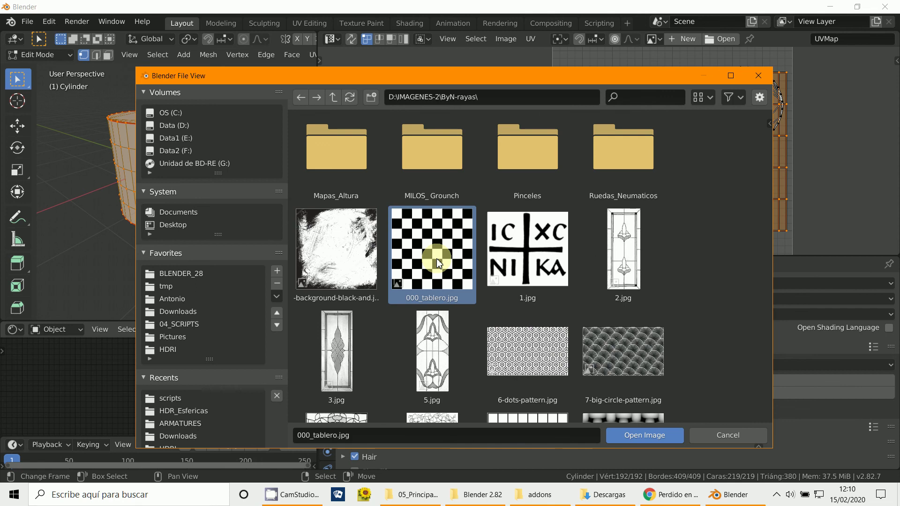
# Make the UV editor taller, then resize and shift the side strip island to match the checkerboard's width
pyautogui.scroll(-2, 715, 196)
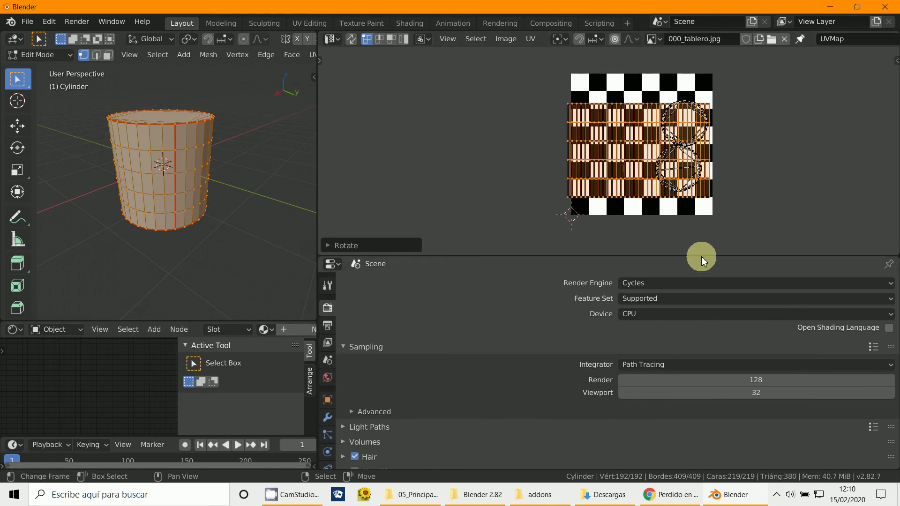
pyautogui.moveTo(701, 257); pyautogui.dragTo(696, 367)
pyautogui.press('s')
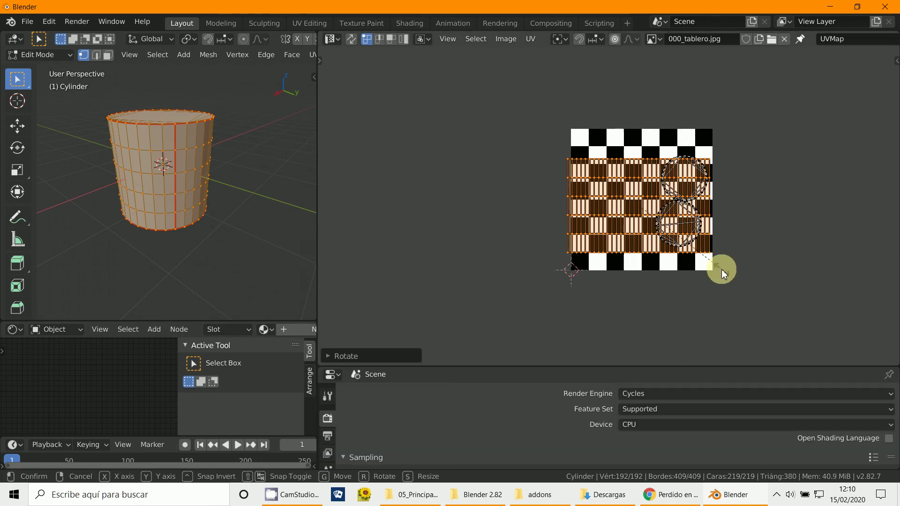
pyautogui.click(722, 271)
pyautogui.press('g')
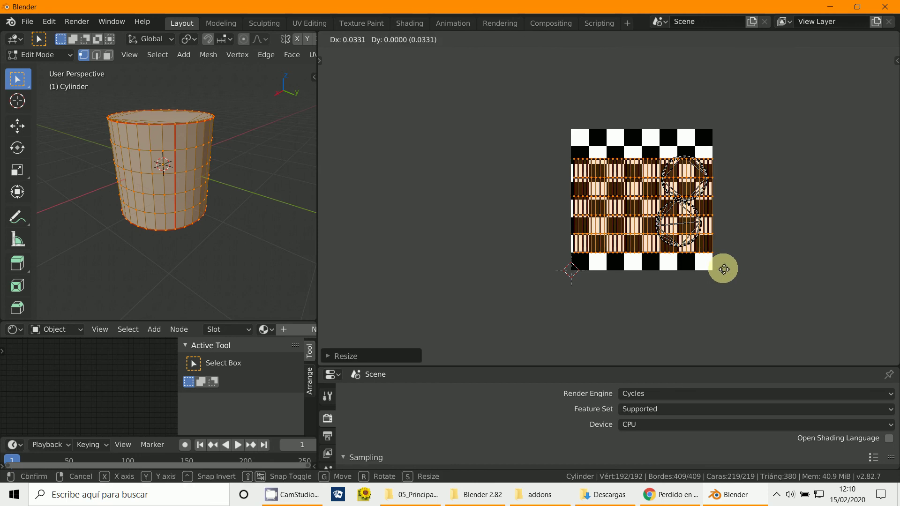
pyautogui.click(722, 269)
# Scale the side strip island about 1.55 along Y and move it to align with the checkerboard's bottom edge
pyautogui.press('s')
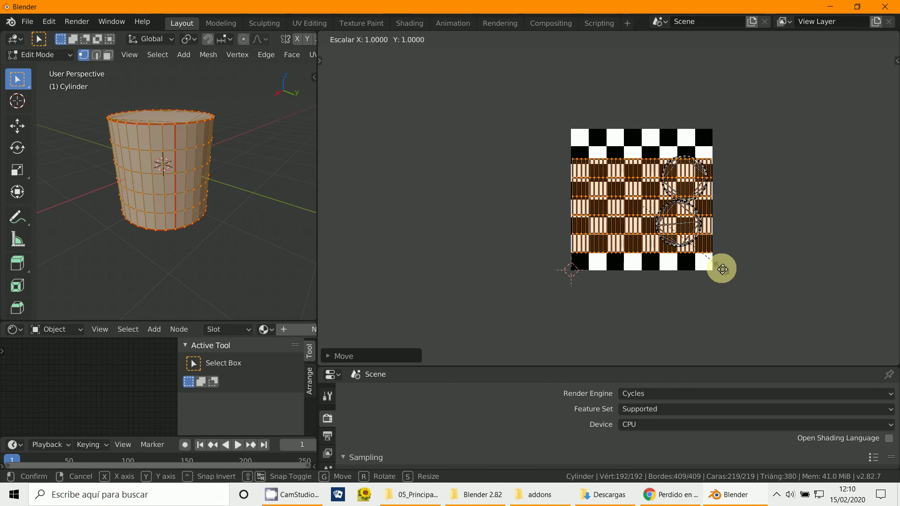
pyautogui.press('y')
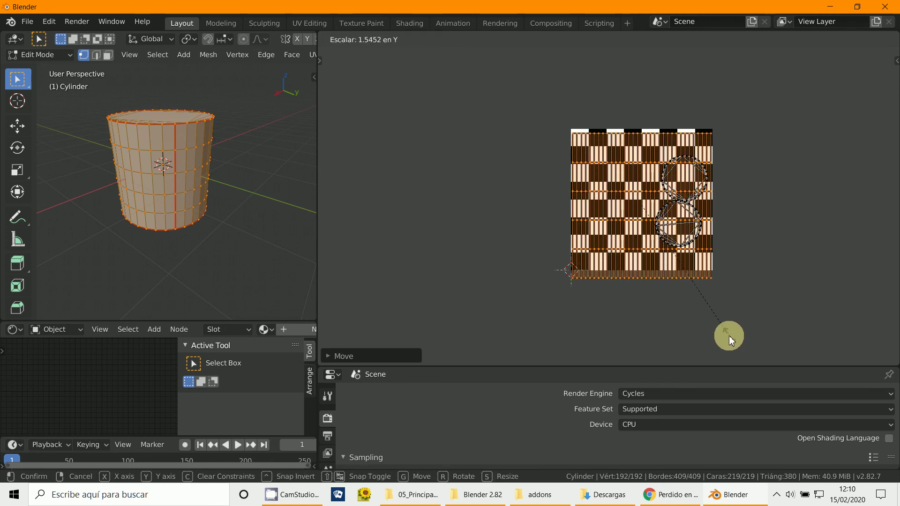
pyautogui.click(729, 336)
pyautogui.press('g')
pyautogui.click(722, 328)
# Widen the 3D viewport and make the Properties editor taller by shrinking the UV editor
pyautogui.moveTo(41, 248); pyautogui.dragTo(274, 184, button='middle')
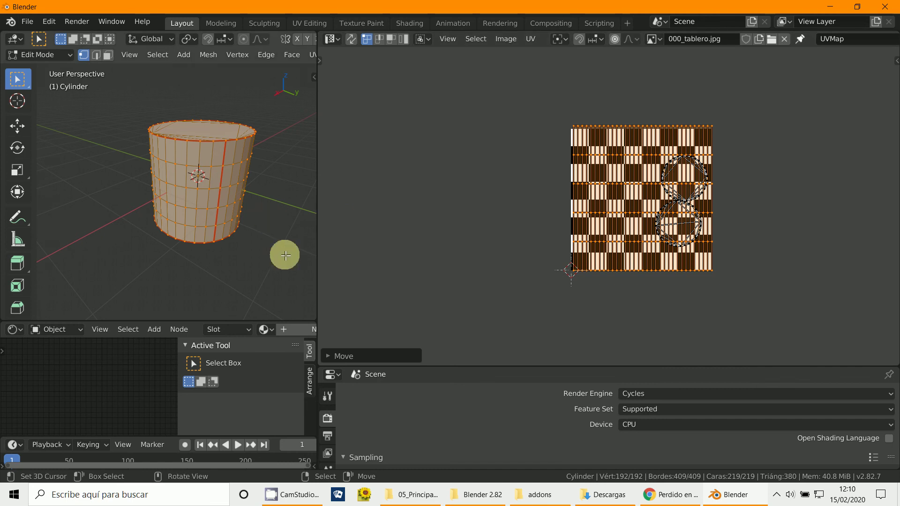
pyautogui.moveTo(318, 223); pyautogui.dragTo(448, 213)
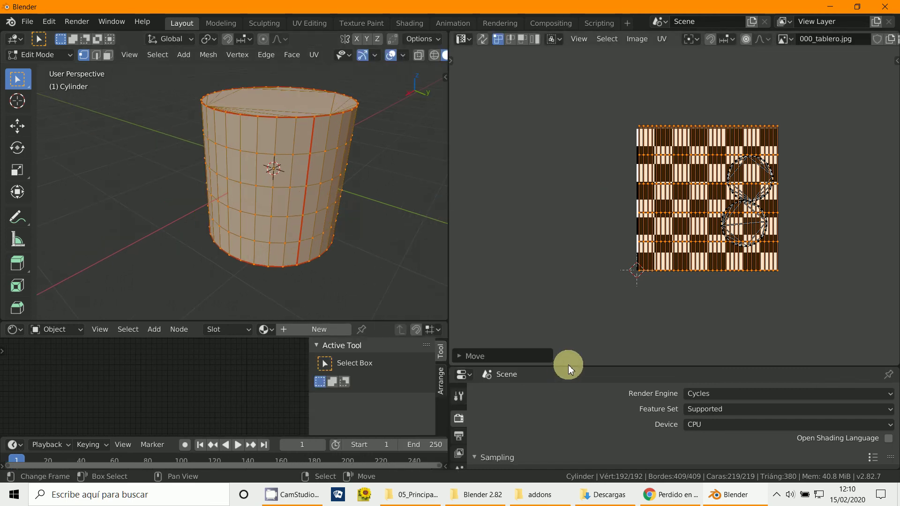
pyautogui.moveTo(569, 367); pyautogui.dragTo(563, 179)
pyautogui.keyDown('shift'); pyautogui.moveTo(291, 157); pyautogui.dragTo(249, 215, button='middle'); pyautogui.keyUp('shift')
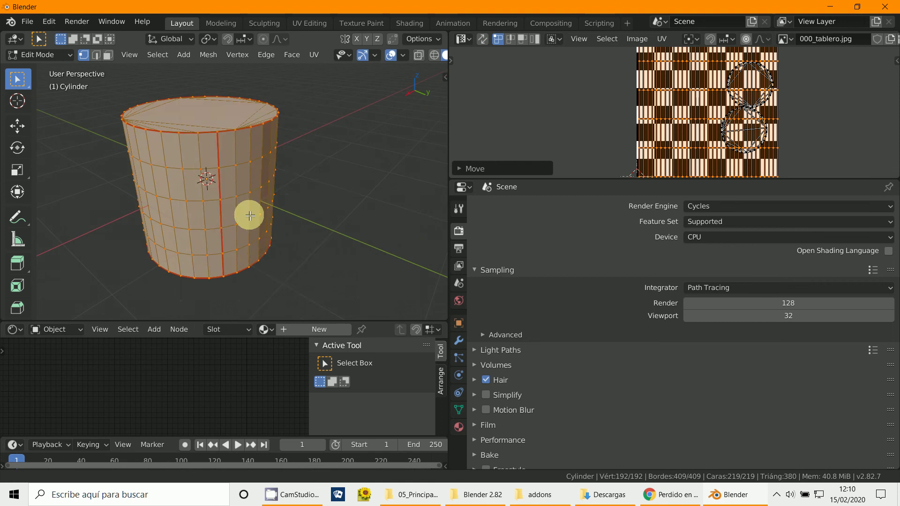
pyautogui.rightClick(273, 198)
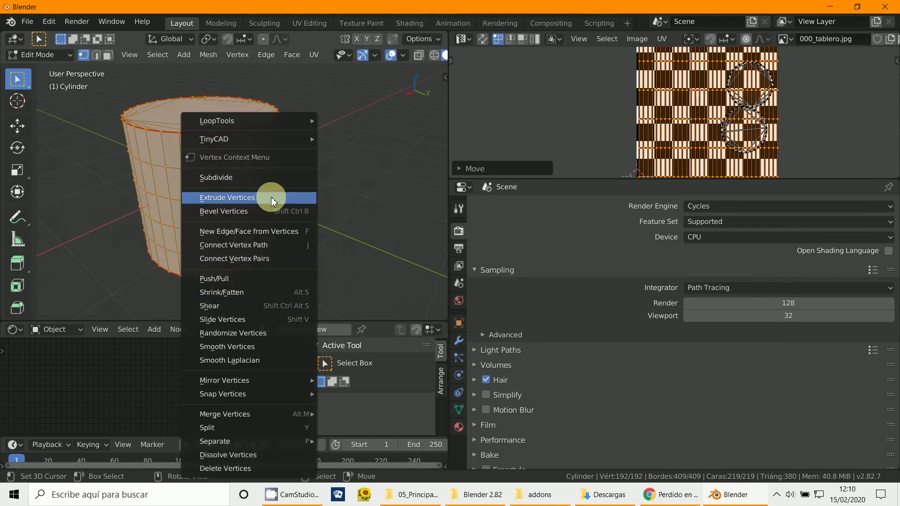
# Subdivide the entire cylinder mesh four times in succession and return to Object Mode
pyautogui.click(260, 173)
pyautogui.rightClick(260, 173)
pyautogui.click(260, 173)
pyautogui.rightClick(260, 173)
pyautogui.click(260, 173)
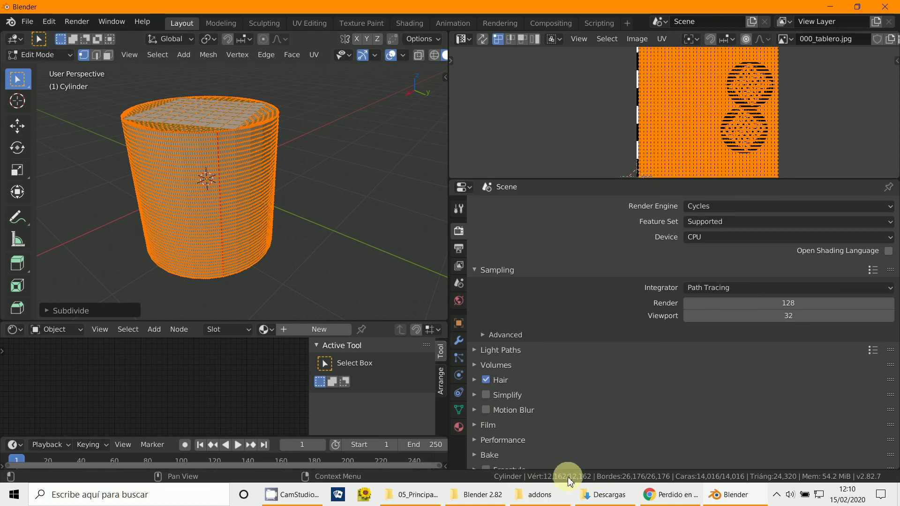
pyautogui.rightClick(262, 237)
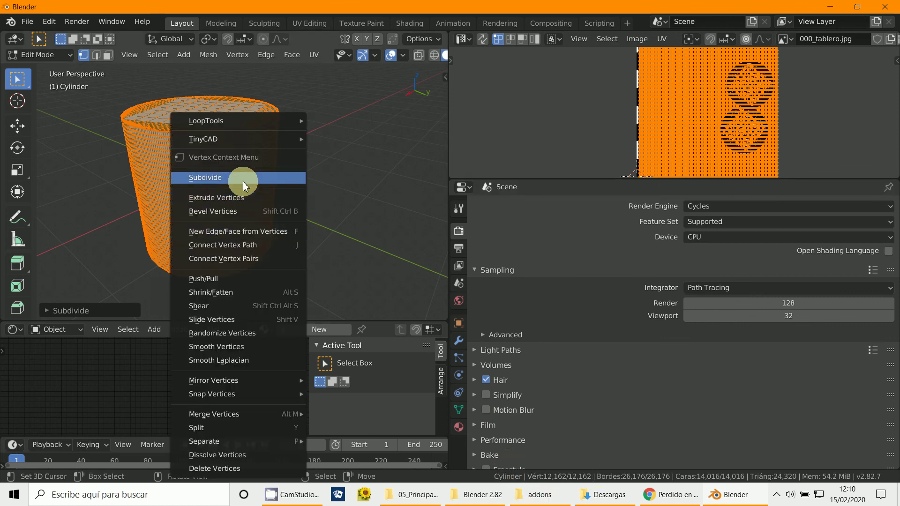
pyautogui.click(243, 181)
pyautogui.click(38, 55)
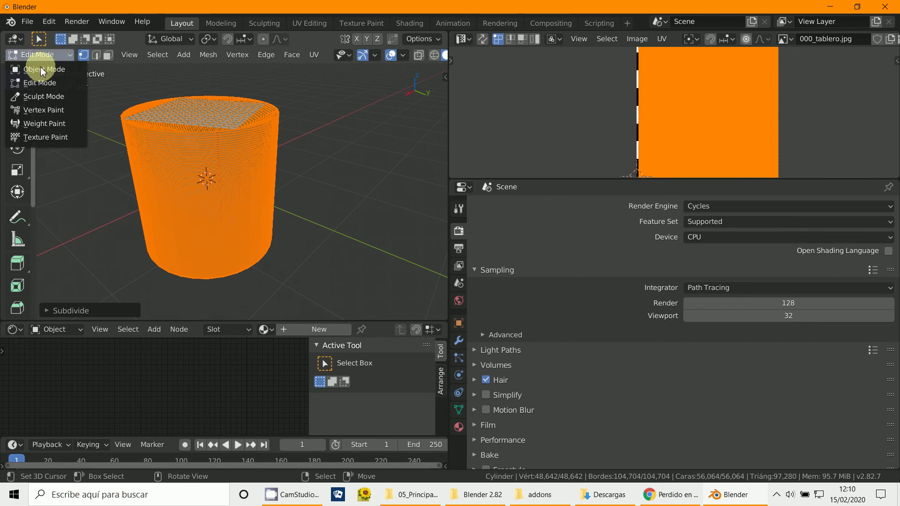
pyautogui.click(33, 66)
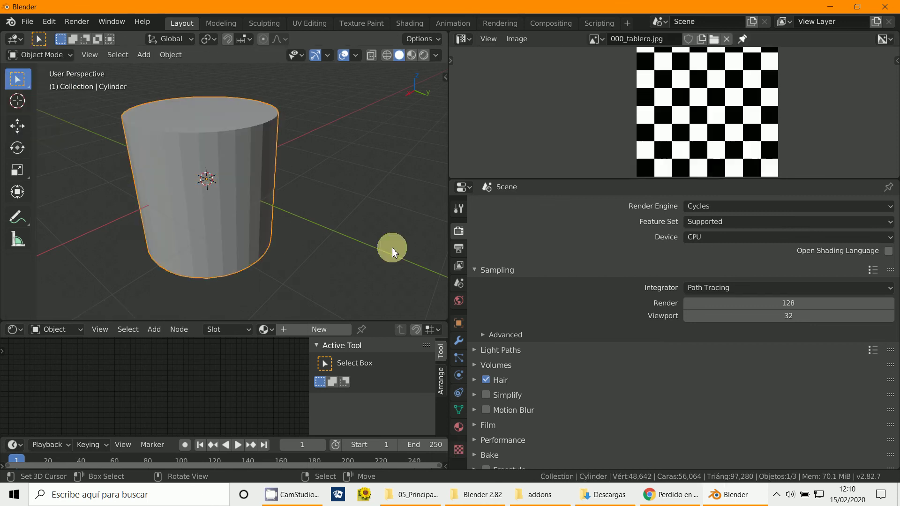
# Create a new image texture and assign the already loaded 000_tablero.jpg to it
pyautogui.click(458, 449)
pyautogui.click(482, 224)
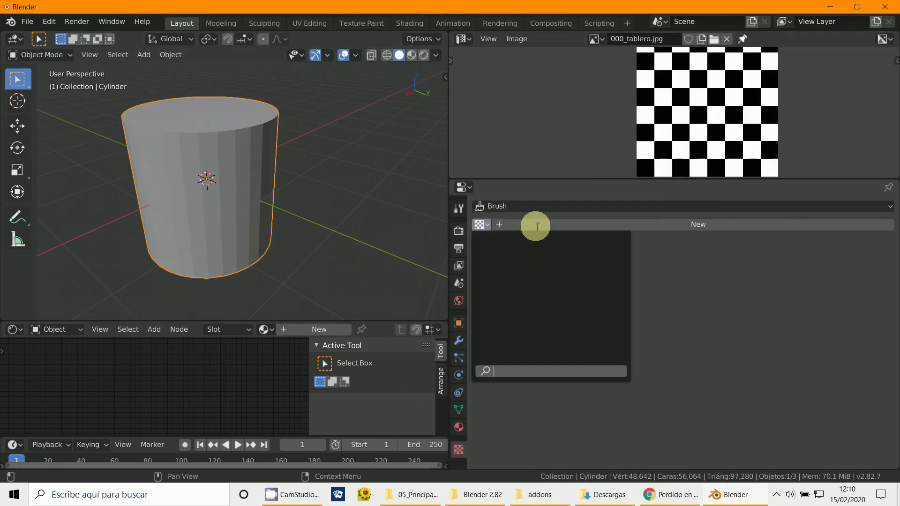
pyautogui.click(691, 226)
pyautogui.scroll(-2, 555, 350)
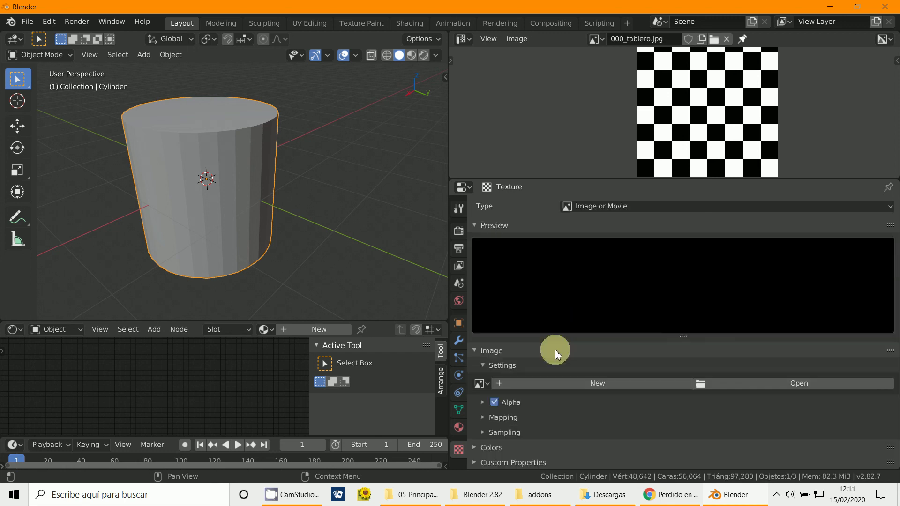
pyautogui.click(480, 384)
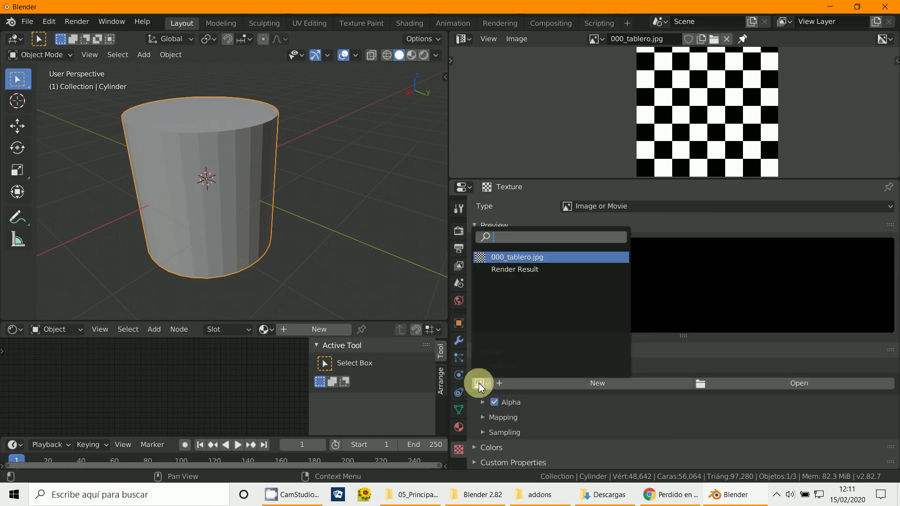
pyautogui.click(514, 257)
pyautogui.scroll(1, 578, 341)
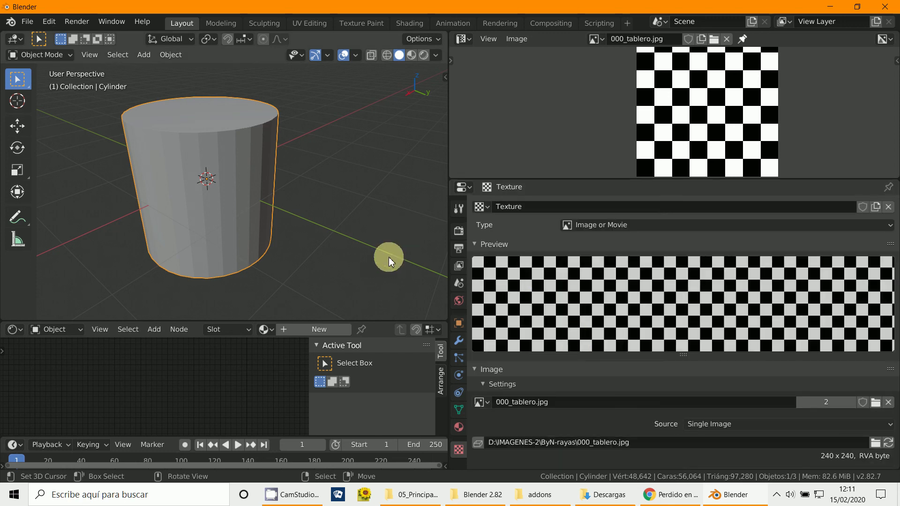
# Add a Displace modifier to the cylinder and assign it the existing checkerboard texture
pyautogui.click(459, 341)
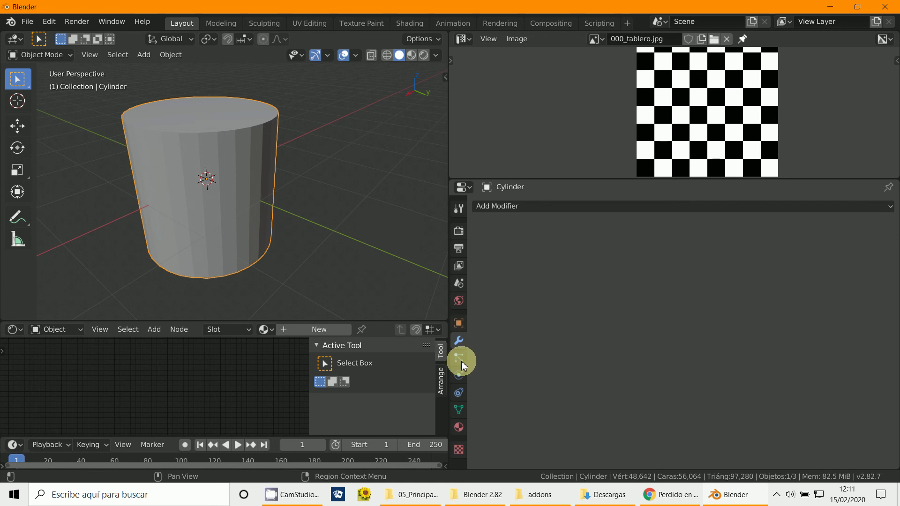
pyautogui.click(548, 210)
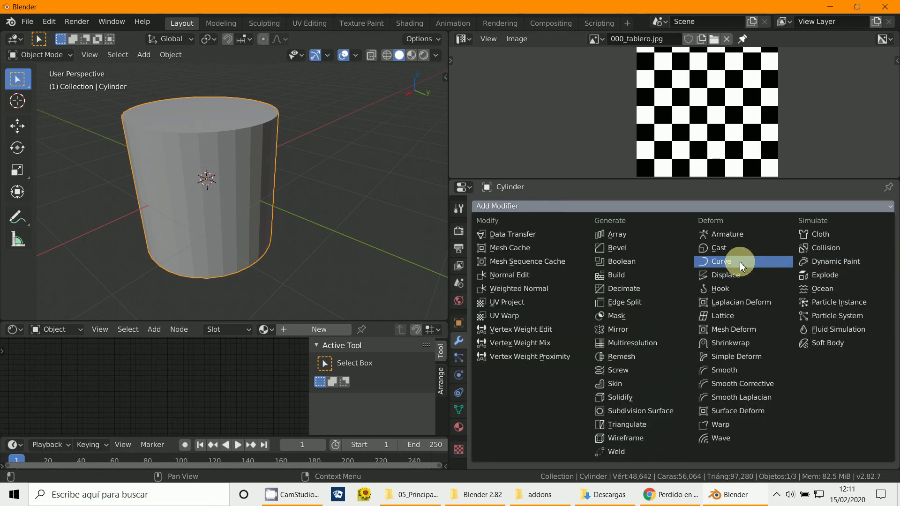
pyautogui.click(729, 275)
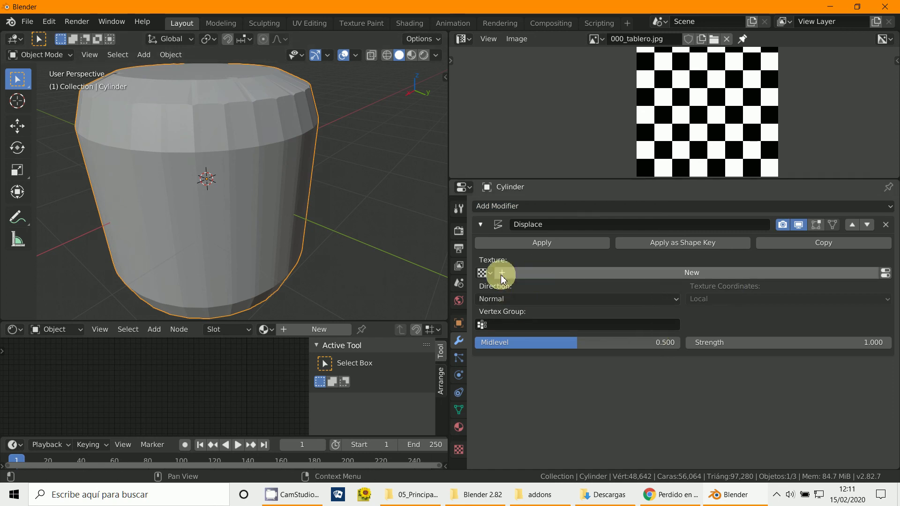
pyautogui.click(483, 272)
pyautogui.click(497, 292)
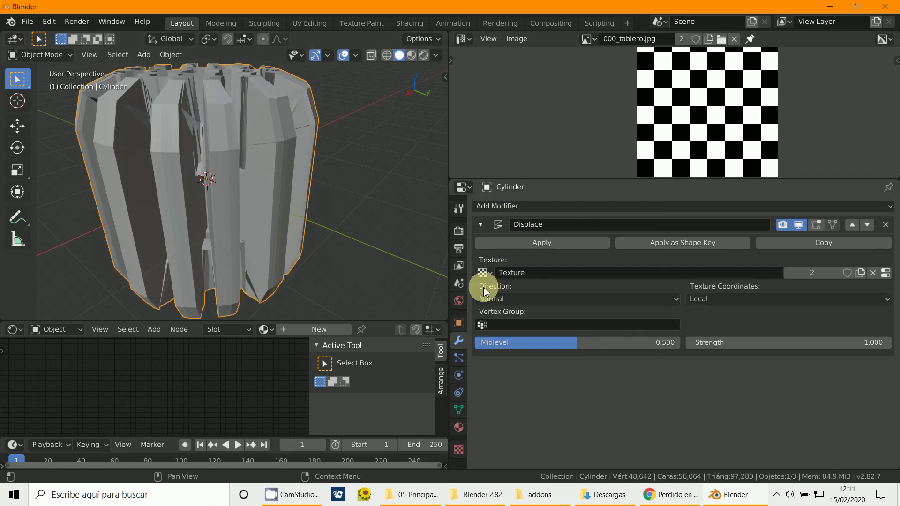
# Set the Displace modifier's texture coordinates to UV, keeping the direction at Normal
pyautogui.click(543, 294)
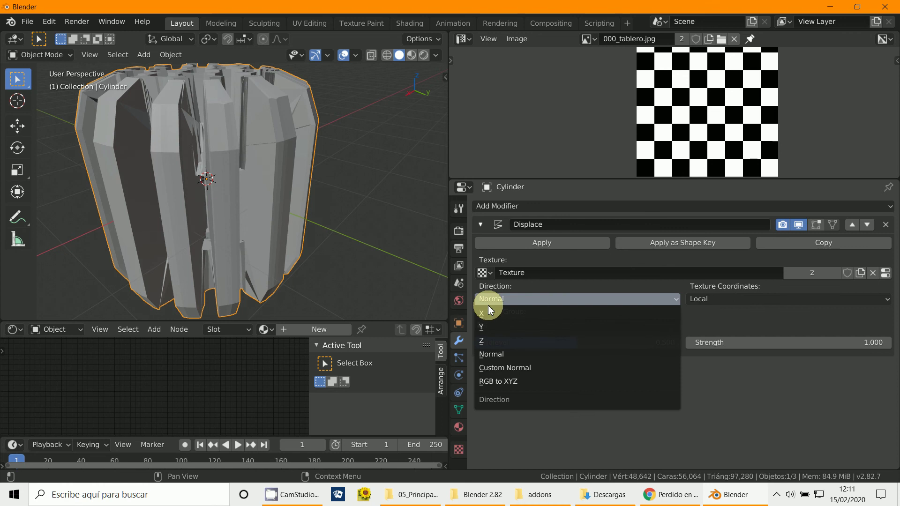
pyautogui.click(489, 300)
pyautogui.click(518, 298)
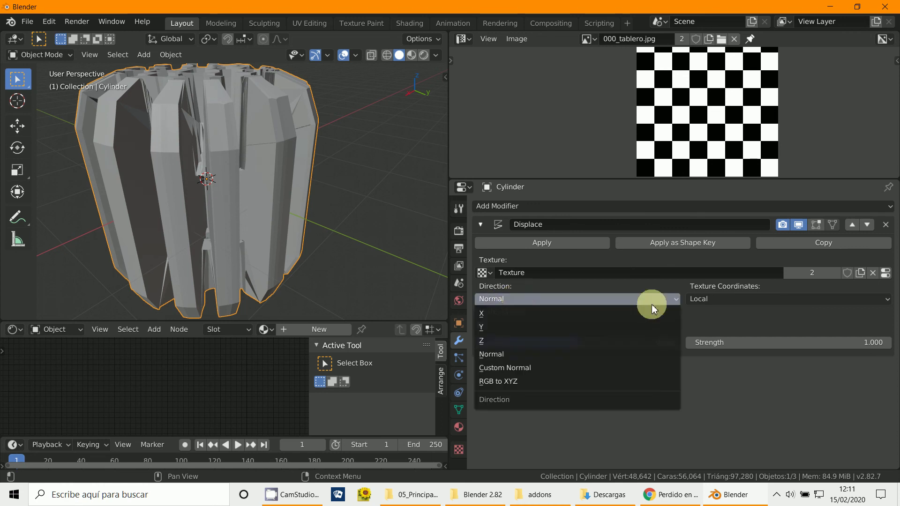
pyautogui.click(717, 299)
pyautogui.click(698, 355)
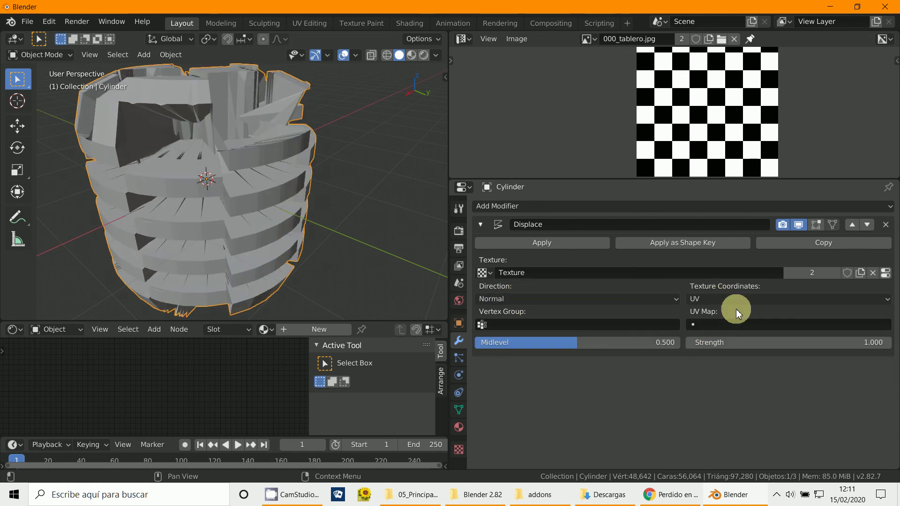
pyautogui.click(495, 326)
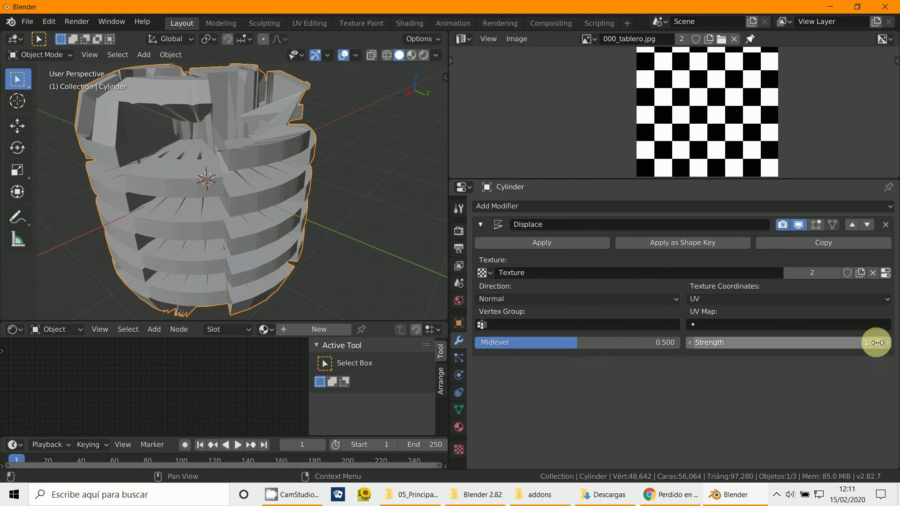
# Set the Displace modifier's strength to 0.1
pyautogui.moveTo(875, 346)
pyautogui.mouseDown()
pyautogui.moveTo(765, 349)
pyautogui.moveTo(875, 343)
pyautogui.mouseUp()
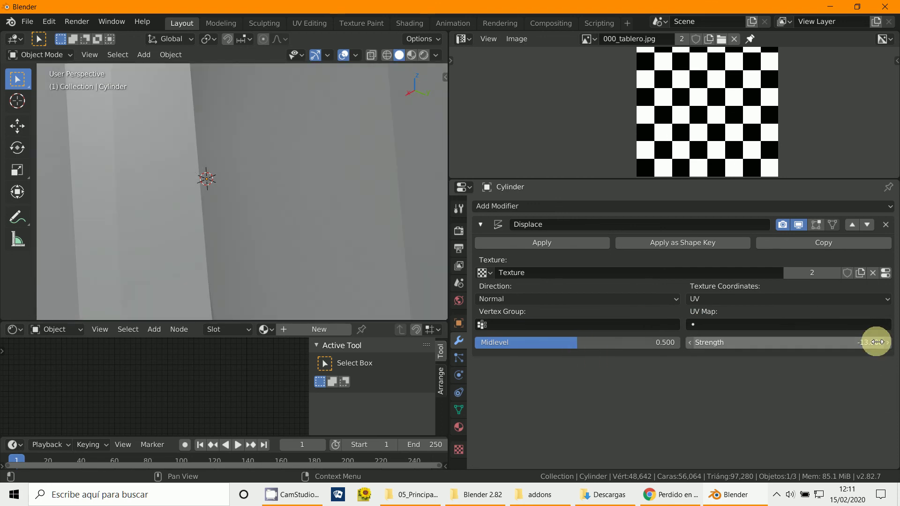
pyautogui.click(880, 339)
pyautogui.write('0.1')
pyautogui.press('Return')
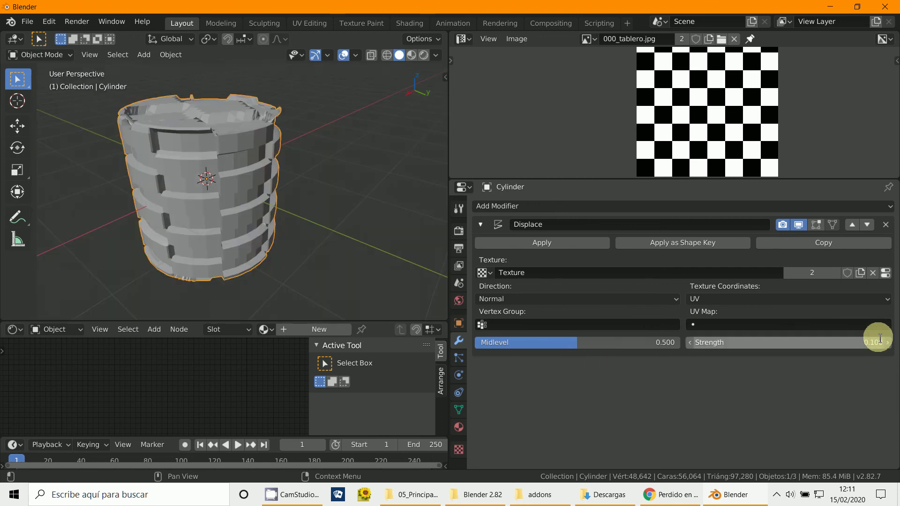
# Reduce the Displace strength to 0.01 and inspect the relief on the cylinder's side
pyautogui.click(768, 341)
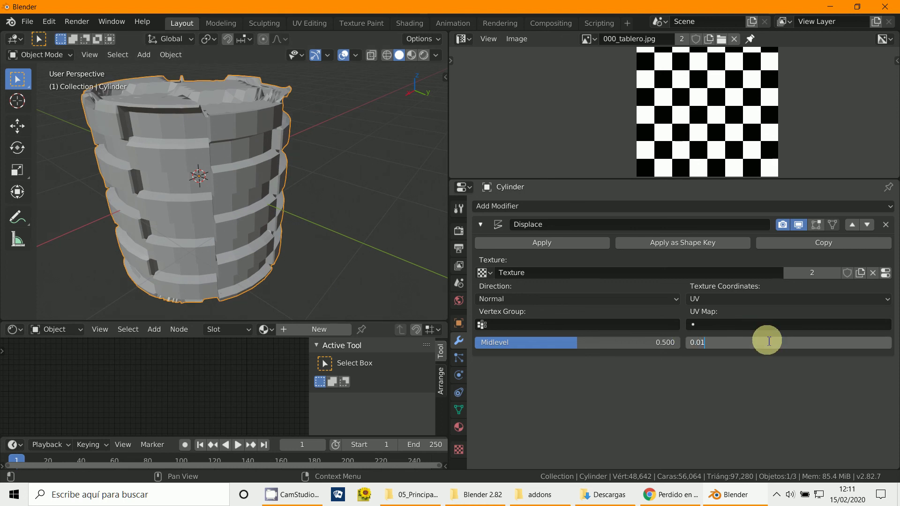
pyautogui.write('0.01')
pyautogui.press('Return')
pyautogui.scroll(5, 290, 279)
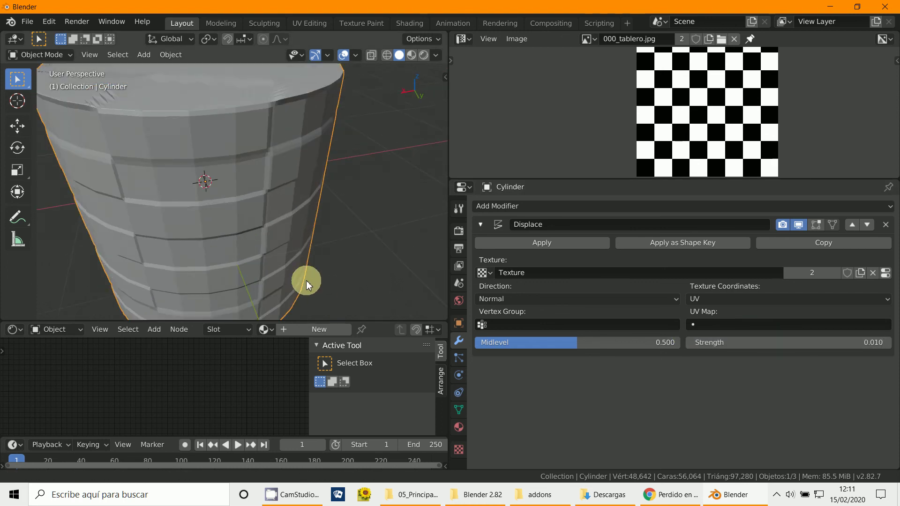
pyautogui.moveTo(306, 281); pyautogui.dragTo(296, 253, button='middle')
pyautogui.moveTo(246, 128); pyautogui.dragTo(245, 197, button='middle')
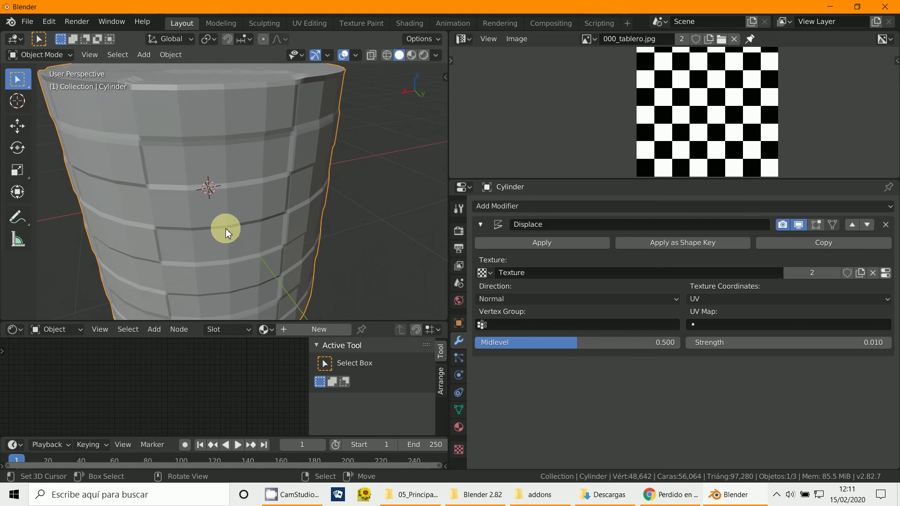
pyautogui.moveTo(225, 229); pyautogui.dragTo(262, 196, button='middle')
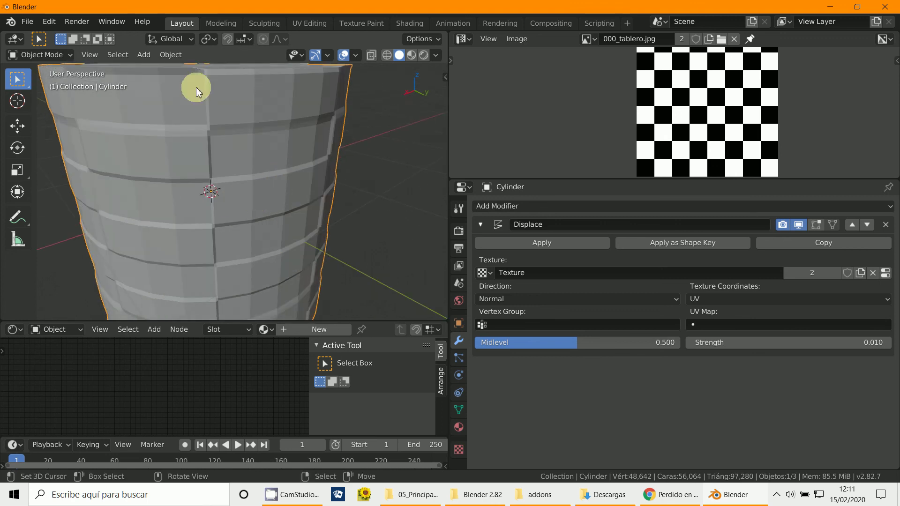
# Apply smooth shading to the displaced cylinder and check its side surface
pyautogui.click(169, 55)
pyautogui.moveTo(212, 355)
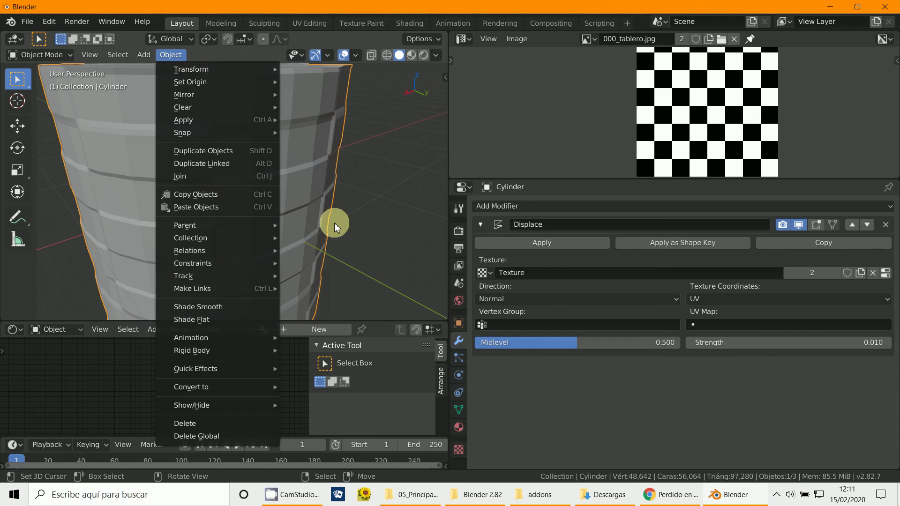
pyautogui.click(162, 54)
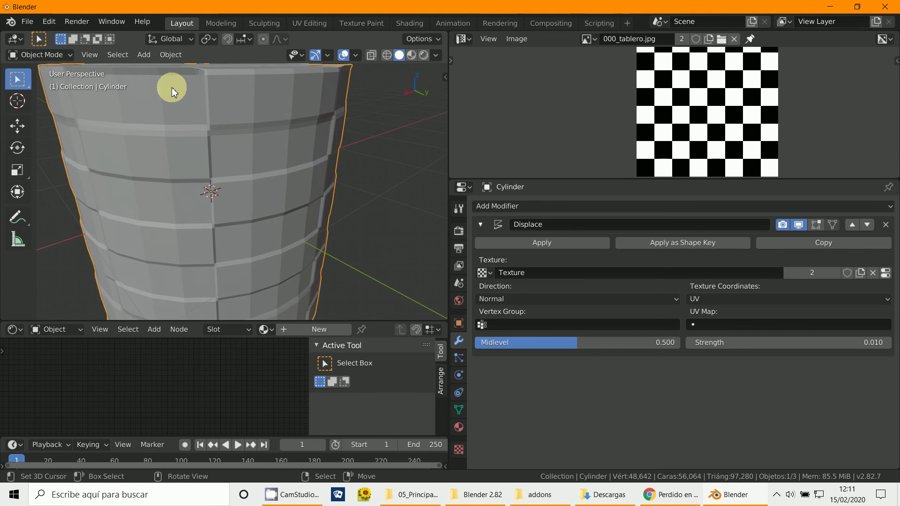
pyautogui.click(172, 55)
pyautogui.click(208, 307)
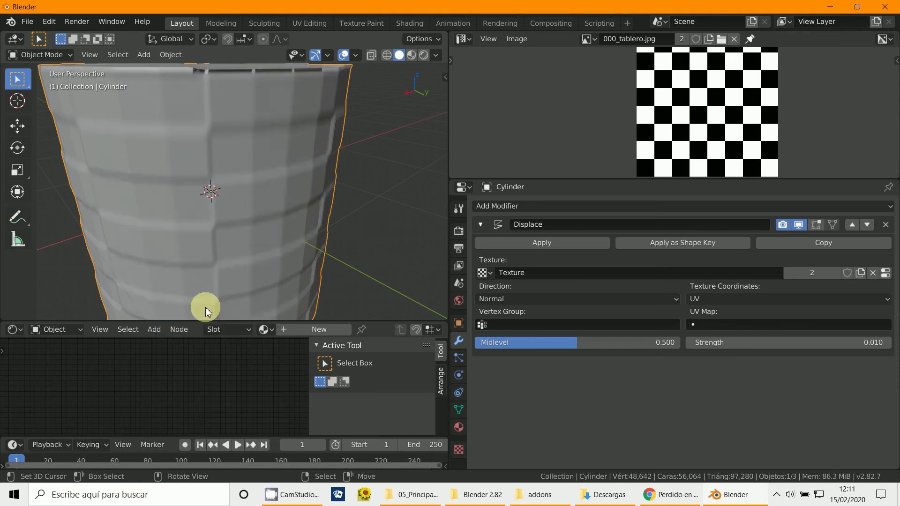
pyautogui.scroll(-5, 296, 291)
pyautogui.moveTo(273, 282); pyautogui.dragTo(257, 204, button='middle')
pyautogui.scroll(6, 259, 255)
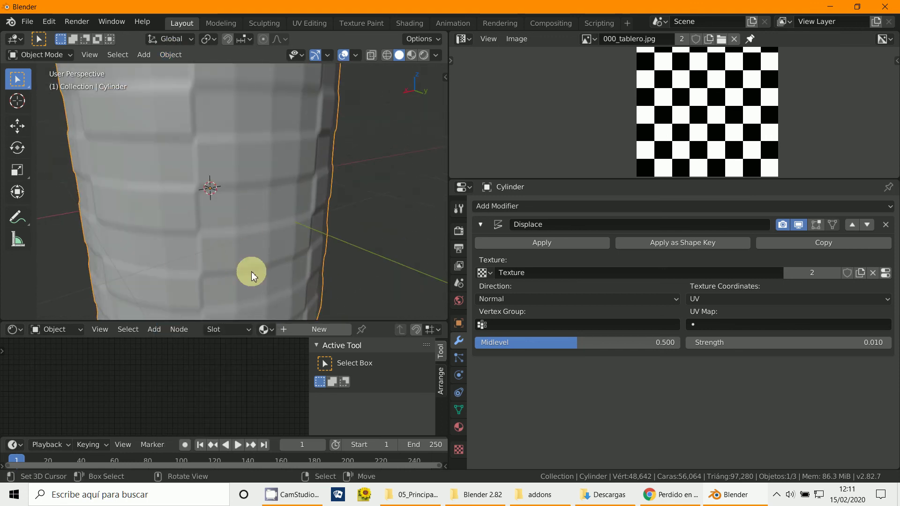
pyautogui.click(27, 22)
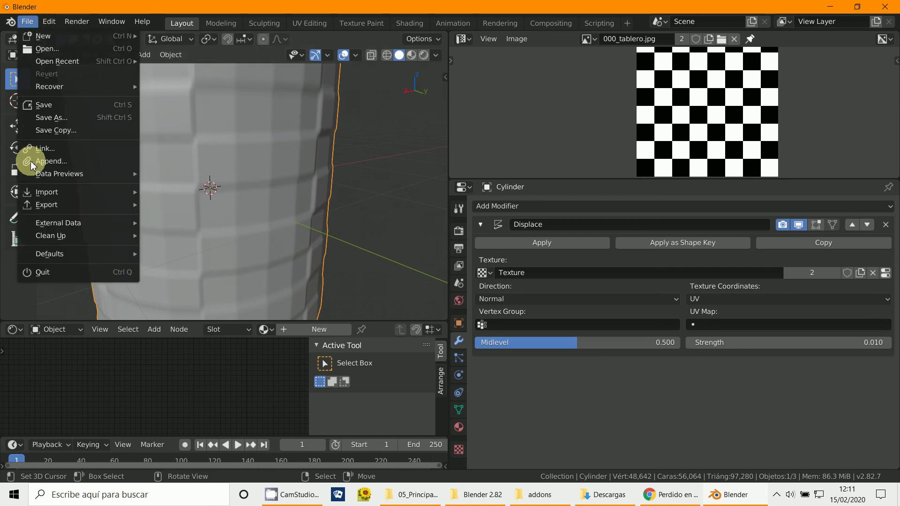
pyautogui.moveTo(64, 205)
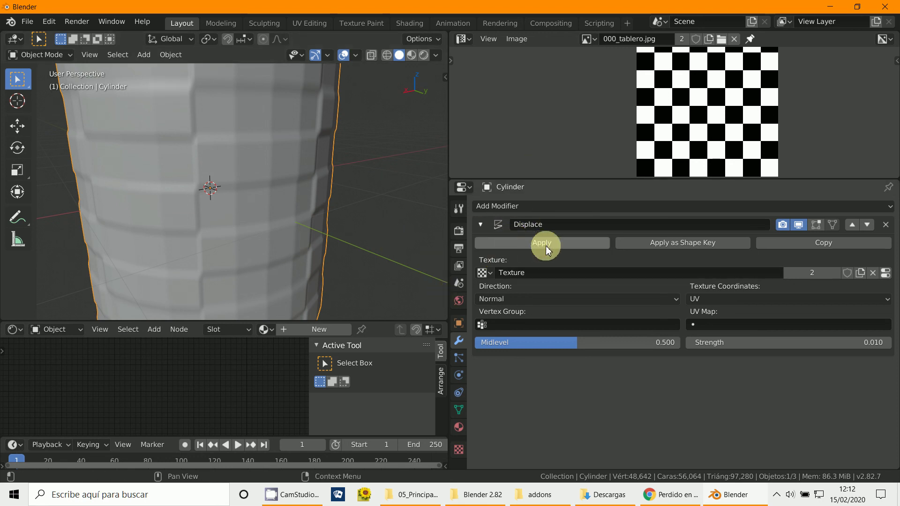
# Set the Displace strength to 0.03, check the relief around the cylinder and apply the modifier
pyautogui.click(828, 345)
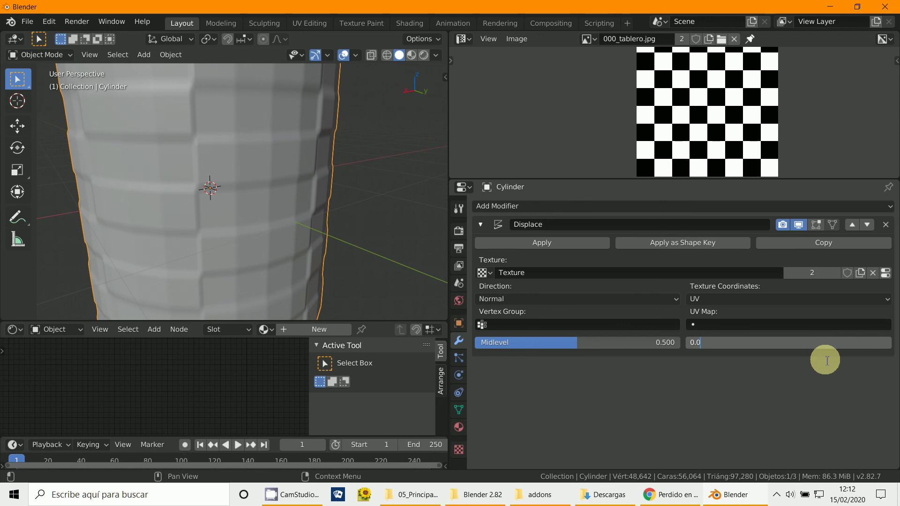
pyautogui.write('0.03')
pyautogui.press('Return')
pyautogui.moveTo(316, 275); pyautogui.dragTo(242, 281, button='middle')
pyautogui.moveTo(298, 245); pyautogui.dragTo(271, 218, button='middle')
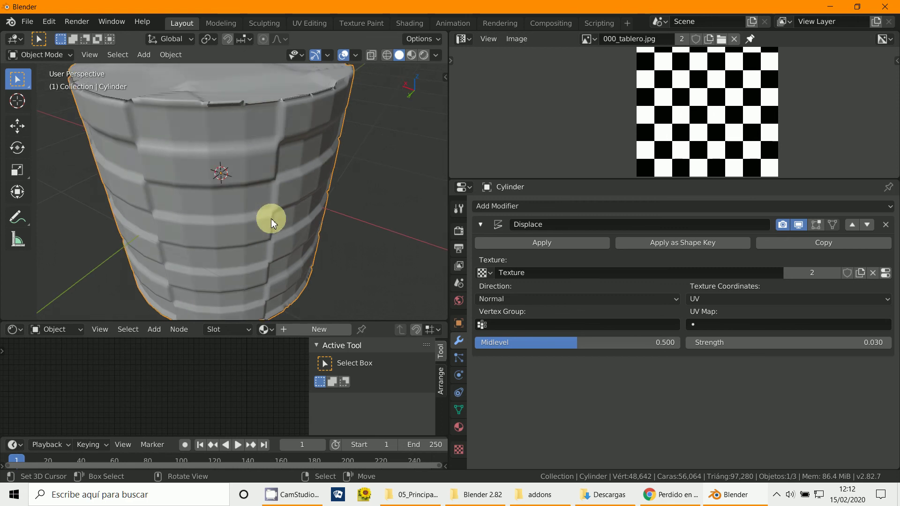
pyautogui.click(559, 244)
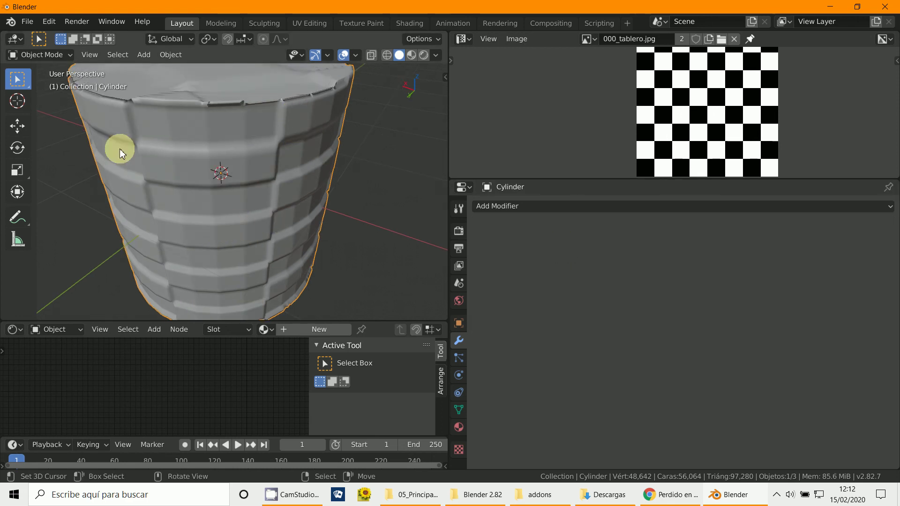
# Switch the cylinder to Edit Mode and examine the dense displaced mesh on its side
pyautogui.click(38, 55)
pyautogui.click(38, 84)
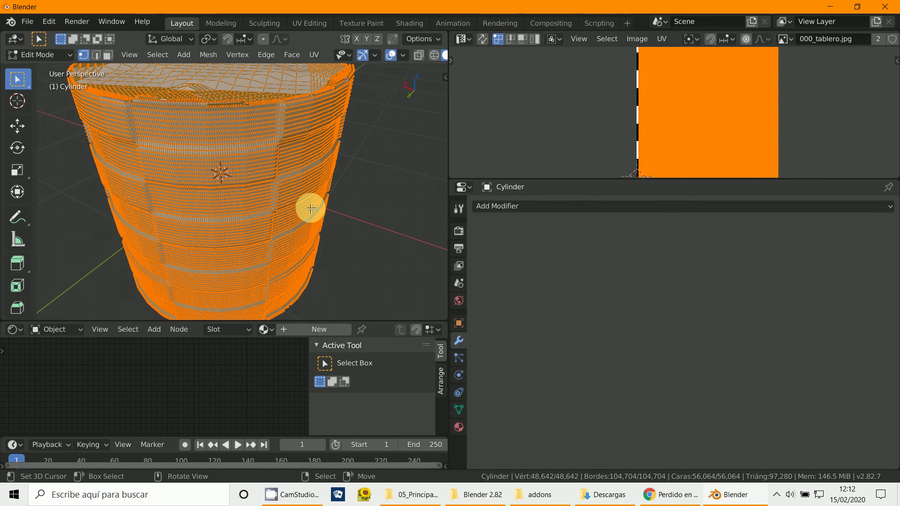
pyautogui.moveTo(307, 207); pyautogui.dragTo(321, 201, button='middle')
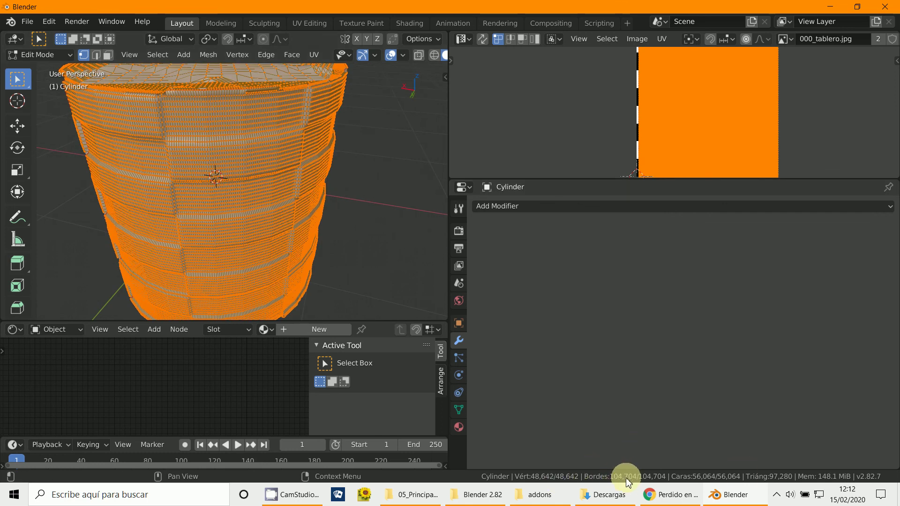
pyautogui.scroll(6, 231, 275)
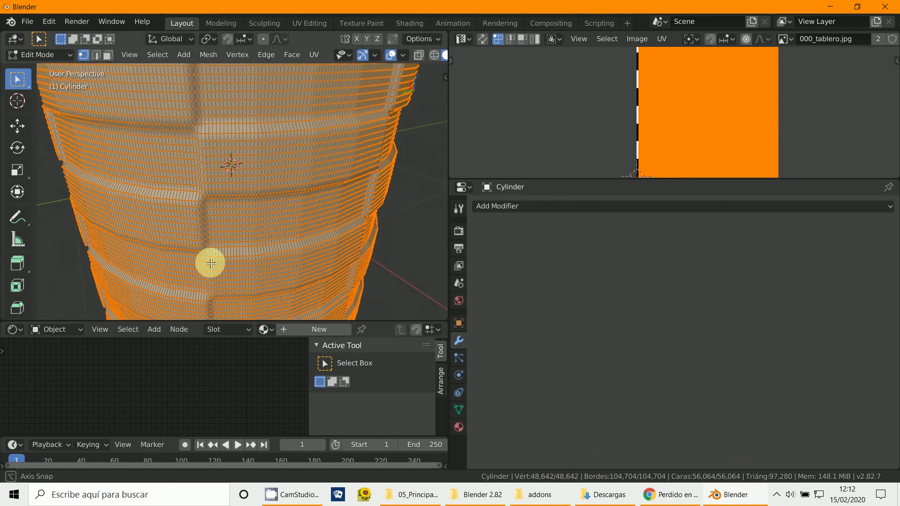
pyautogui.moveTo(180, 120); pyautogui.dragTo(160, 127, button='middle')
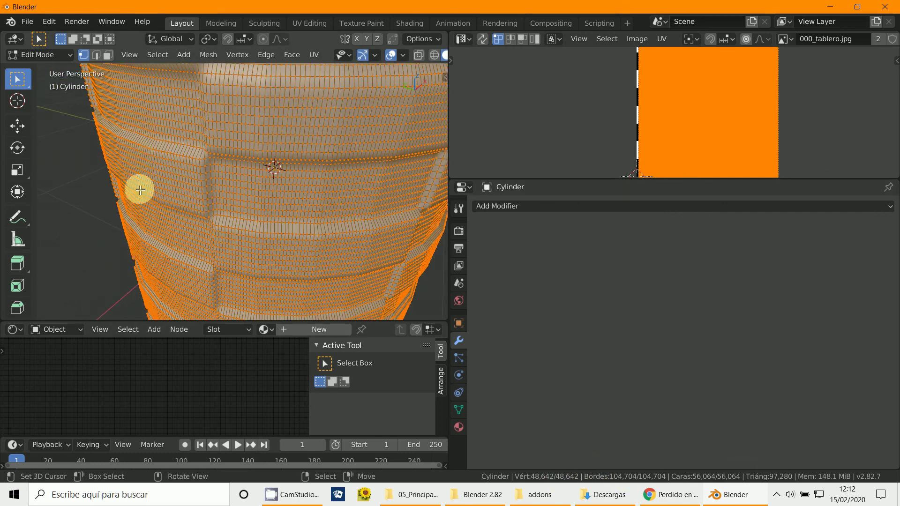
pyautogui.moveTo(140, 190); pyautogui.dragTo(169, 209, button='middle')
pyautogui.moveTo(139, 136); pyautogui.dragTo(183, 161, button='middle')
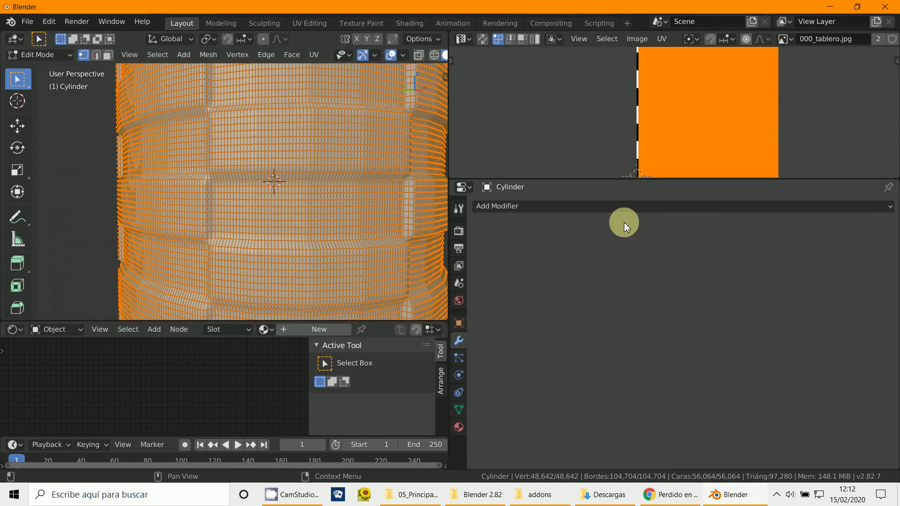
pyautogui.click(628, 207)
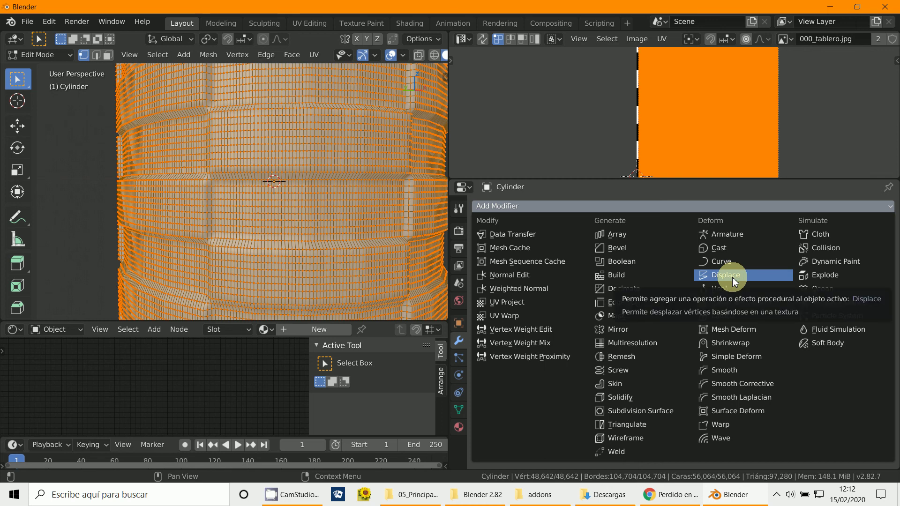
pyautogui.moveTo(375, 300); pyautogui.dragTo(385, 202, button='middle')
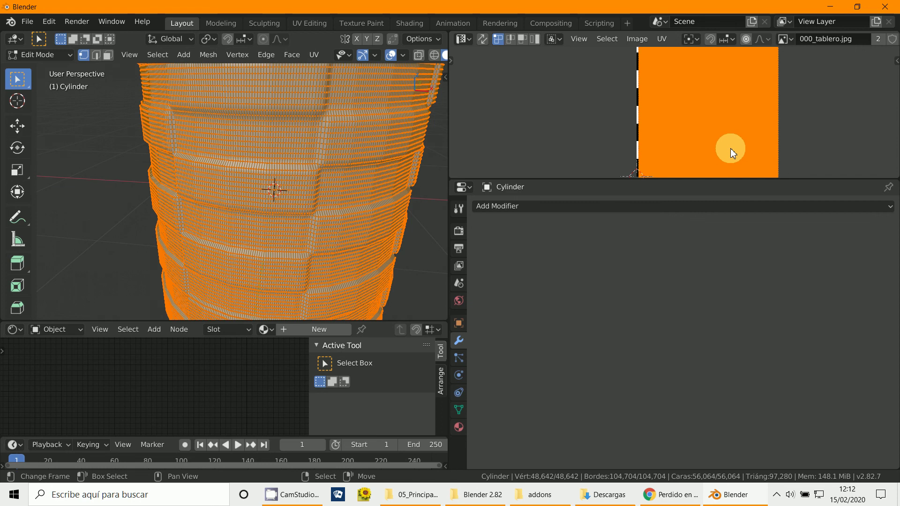
# Move the cylinder's selected UV layout sideways off the checkerboard image and check that the relief on the whole mesh
pyautogui.press('g')
pyautogui.click(877, 161)
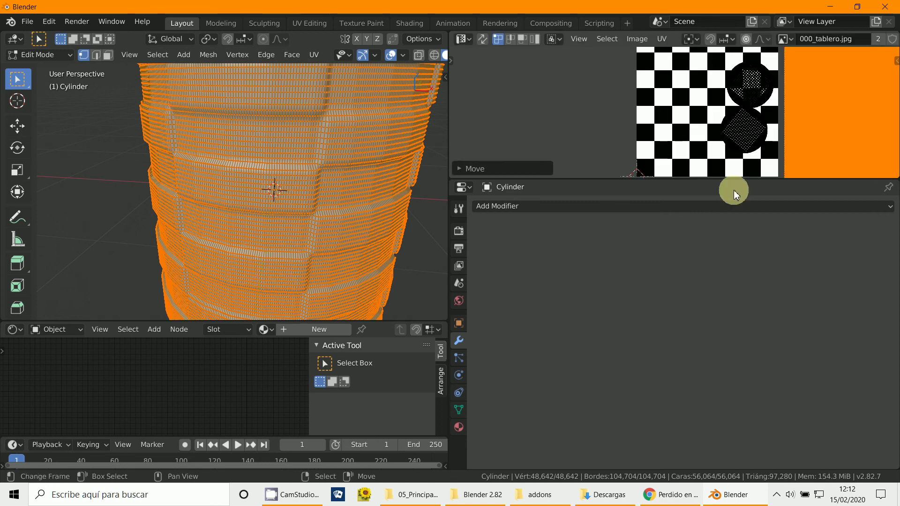
pyautogui.moveTo(257, 178); pyautogui.dragTo(216, 207, button='middle')
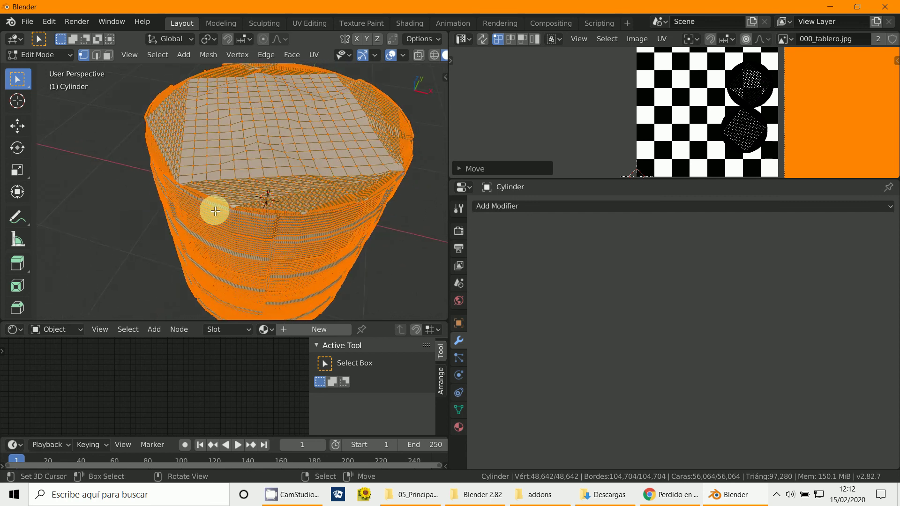
pyautogui.scroll(-4, 255, 272)
pyautogui.moveTo(255, 272); pyautogui.dragTo(277, 220, button='middle')
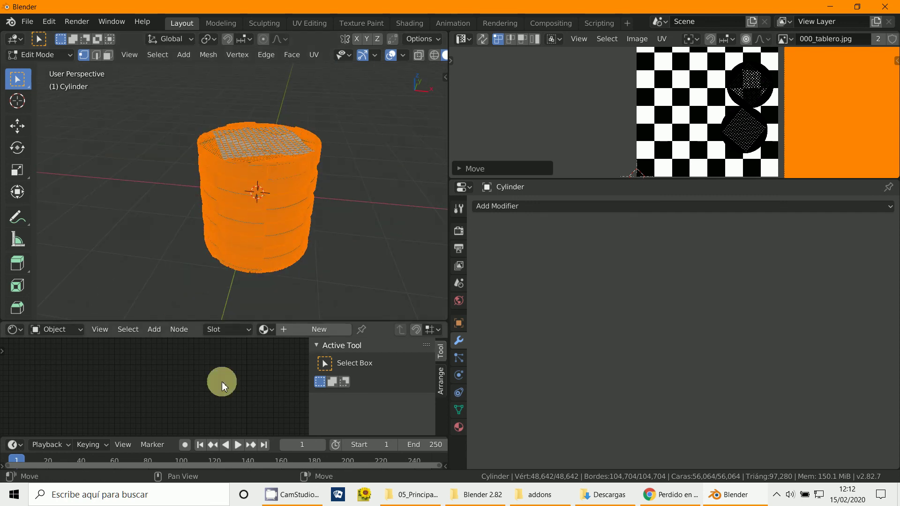
pyautogui.click(295, 494)
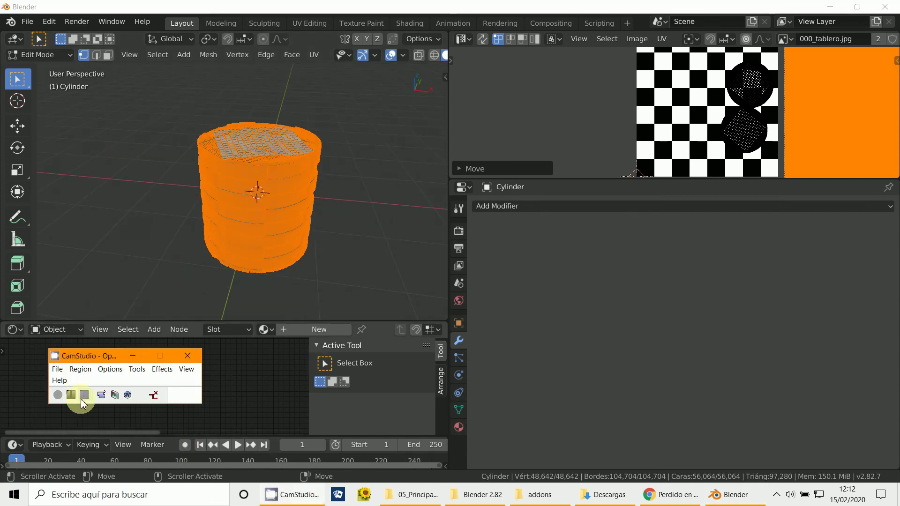